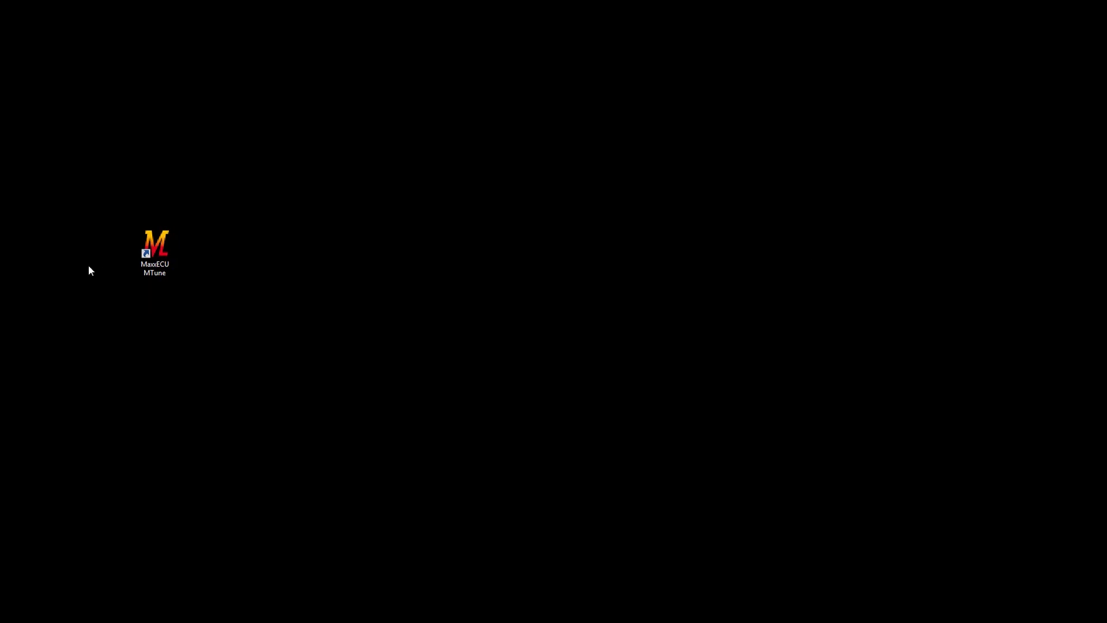
- Launch MTune, load the 6.53 pull log with its E3_E1_fuel tune, and show the VE table
double_click(162, 240)
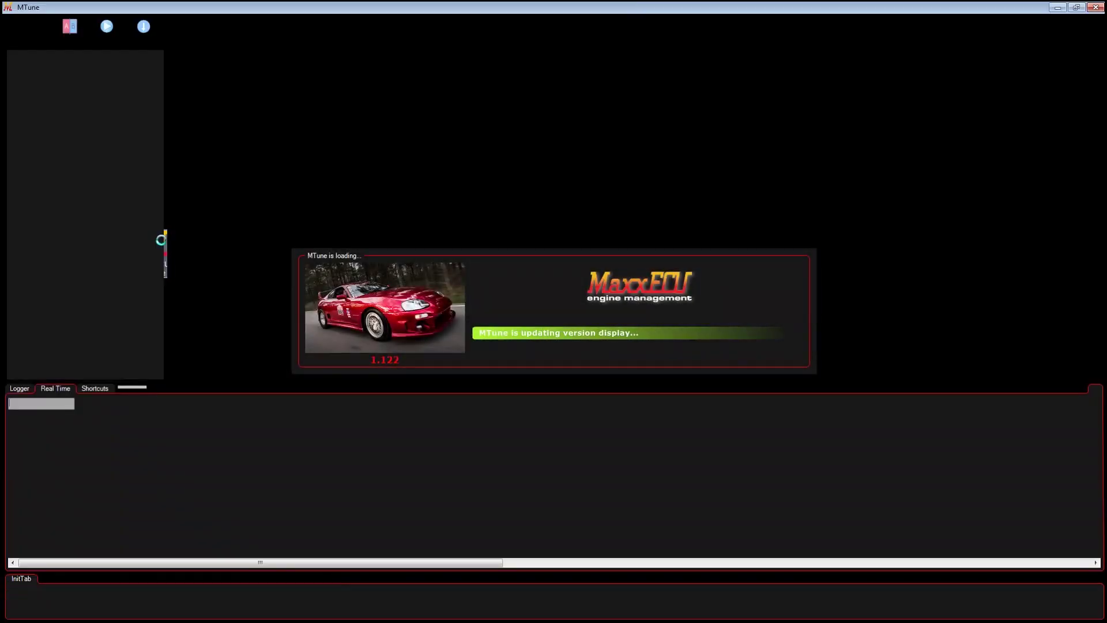
key(ctrl+o)
double_click(271, 93)
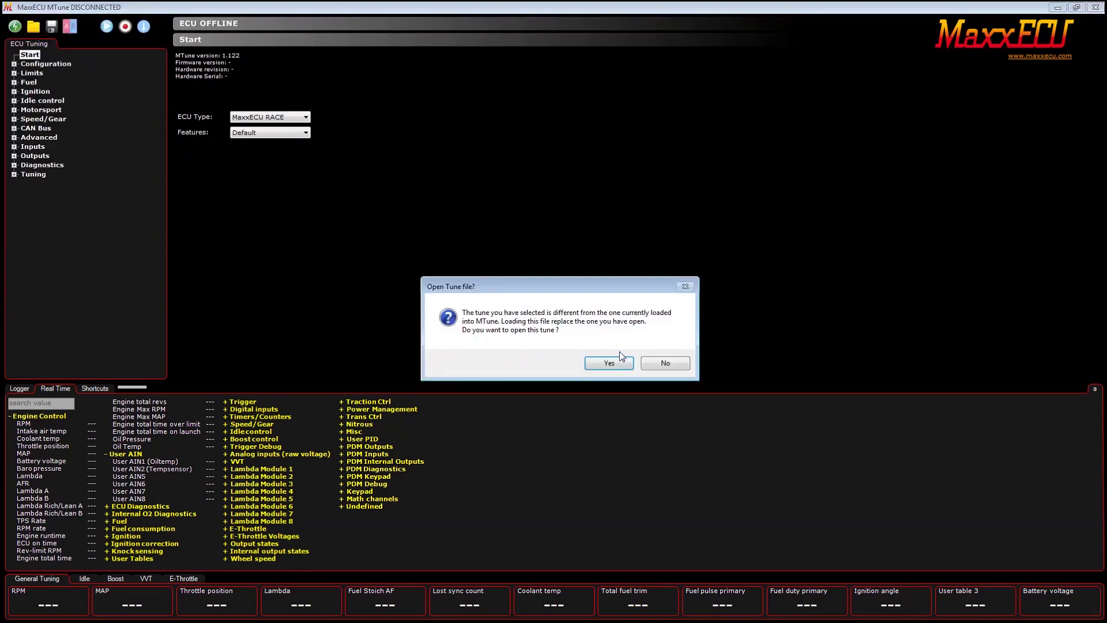
click(617, 364)
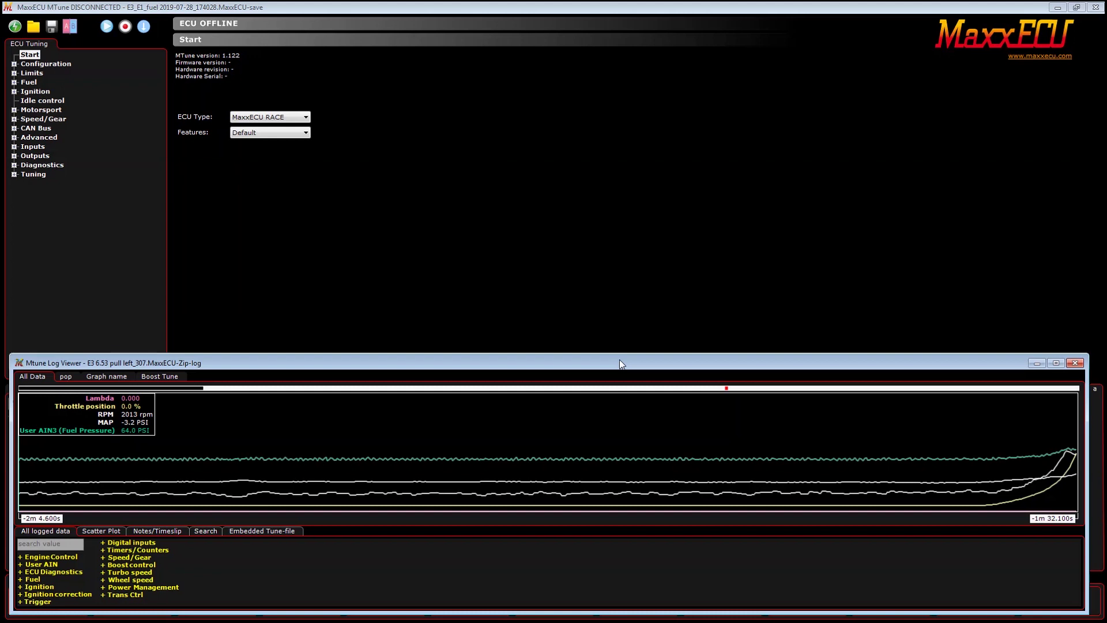
key(F5)
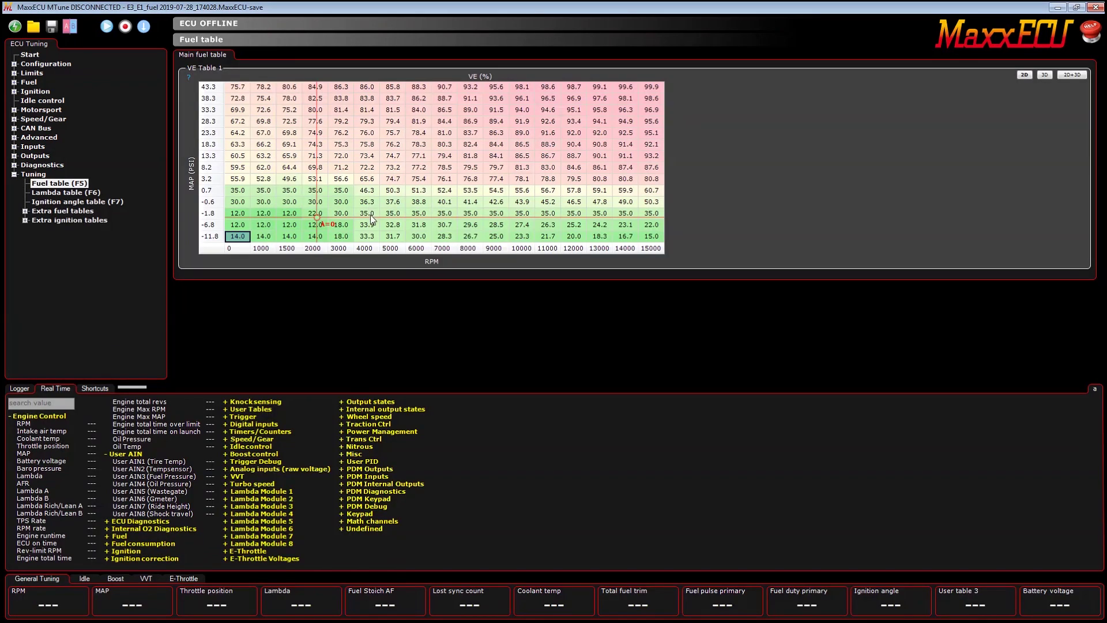
- Smooth the VE cells from 1500–7000 rpm, 23.3 to -6.8 PSI, in 2D+3D view
drag(289, 134, 452, 226)
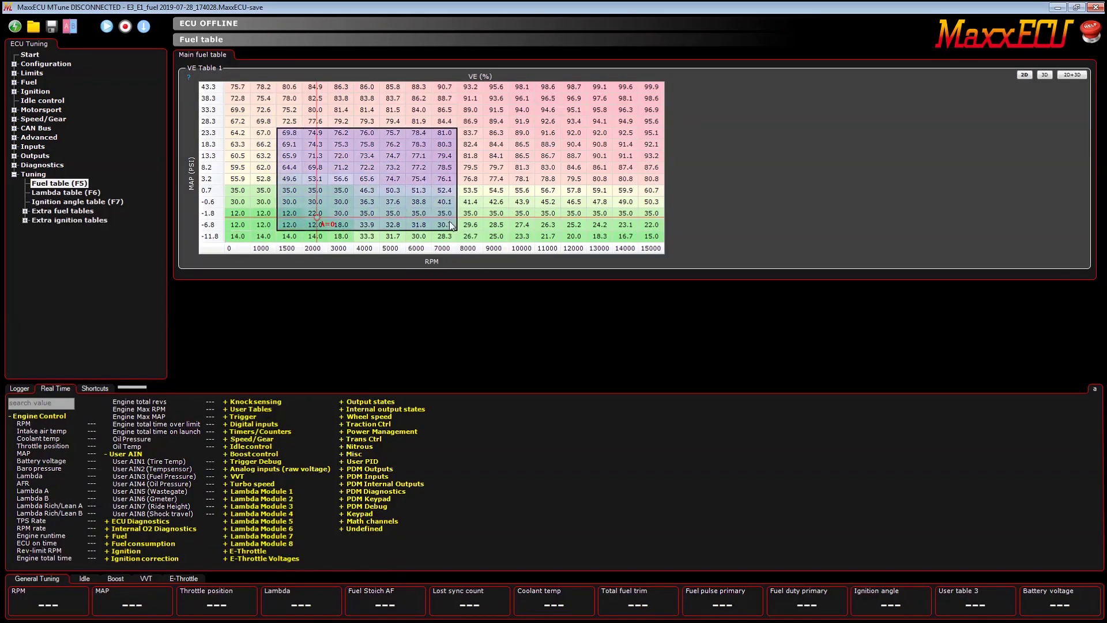
click(1071, 75)
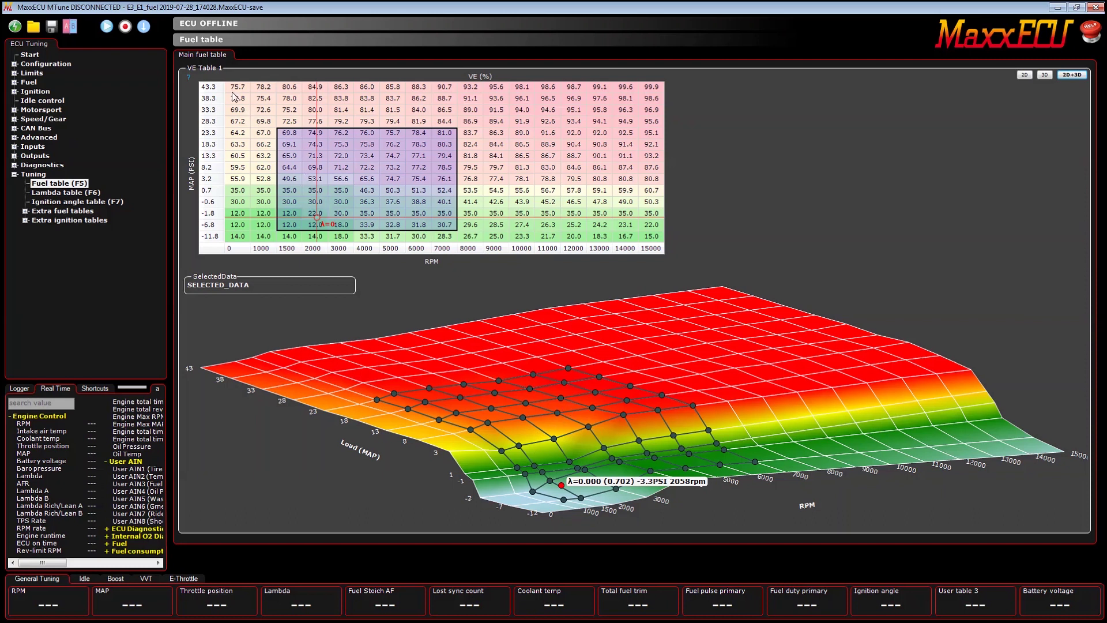
right_click(378, 172)
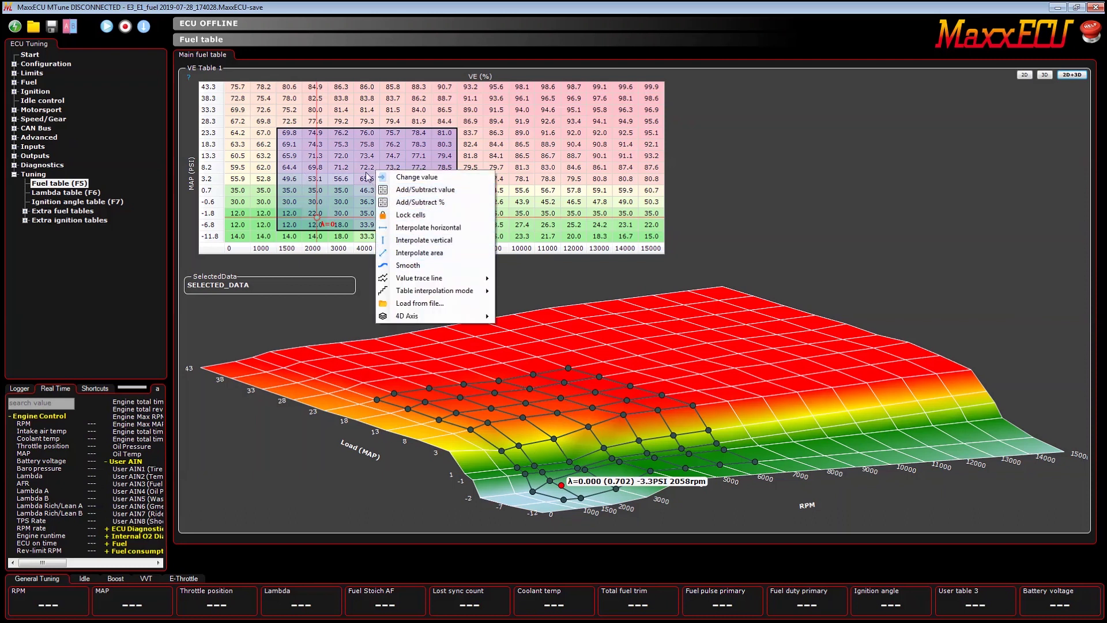
key(s)
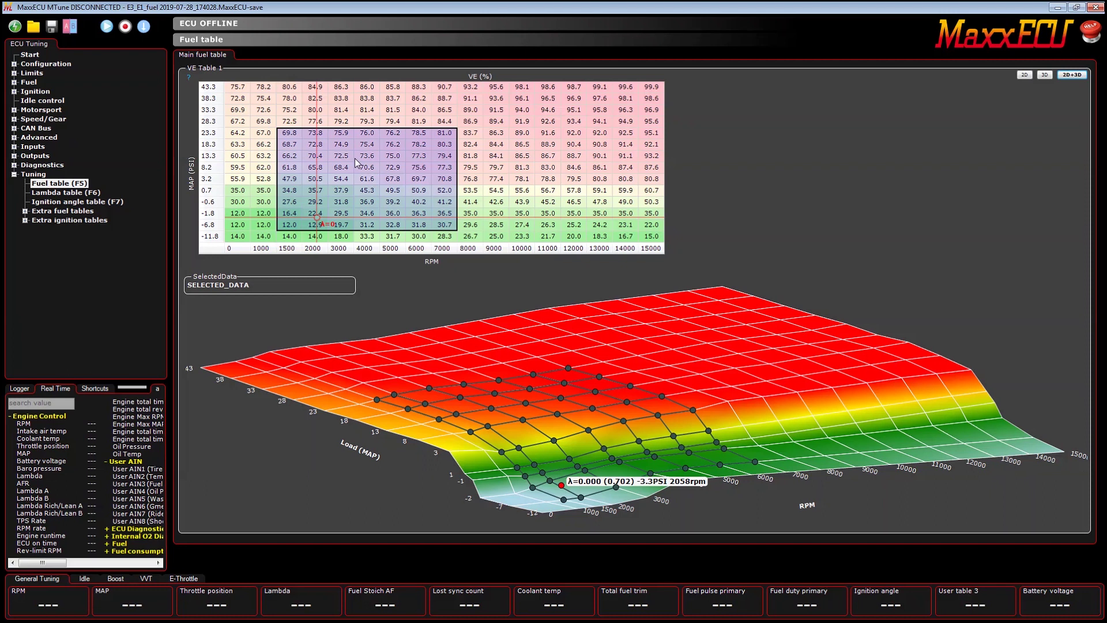
- Smooth that block once more, then smooth the VE block from 7000 rpm upward
right_click(358, 164)
click(418, 259)
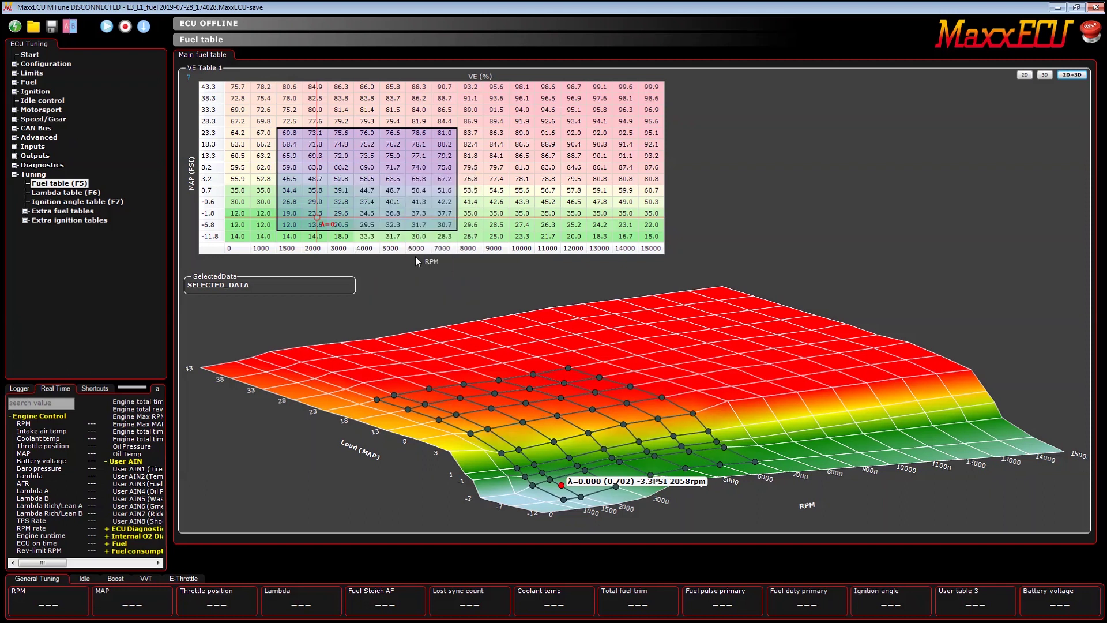
drag(444, 144, 545, 214)
key(s)
key(s)
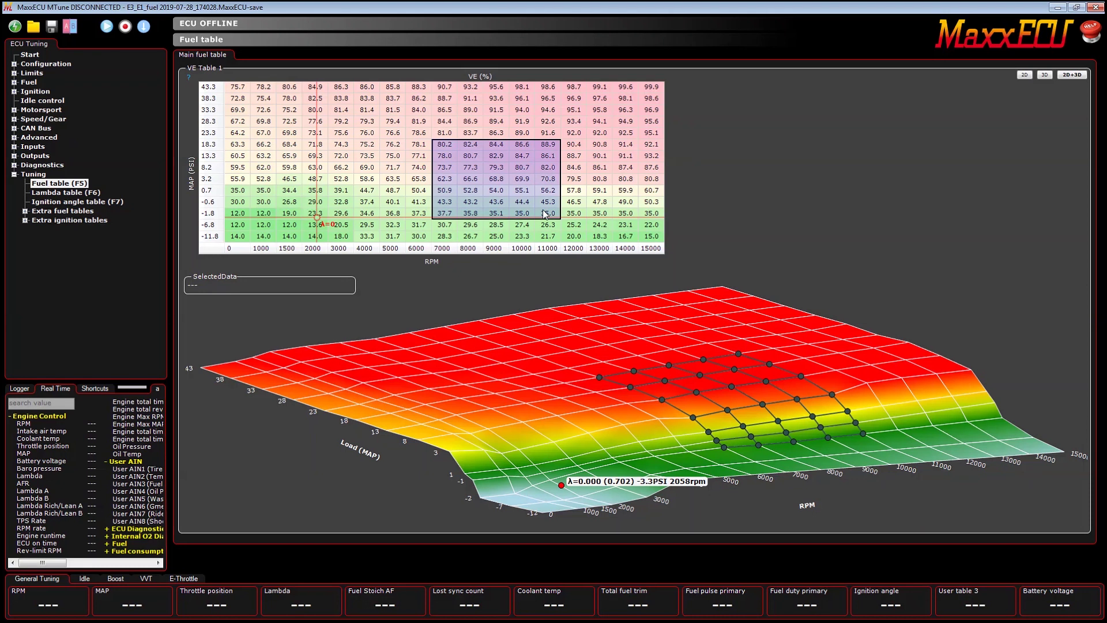
- Review the full-width Shortcuts list (smooth, interpolate, multiply, undo), then return to the logged data view
click(95, 391)
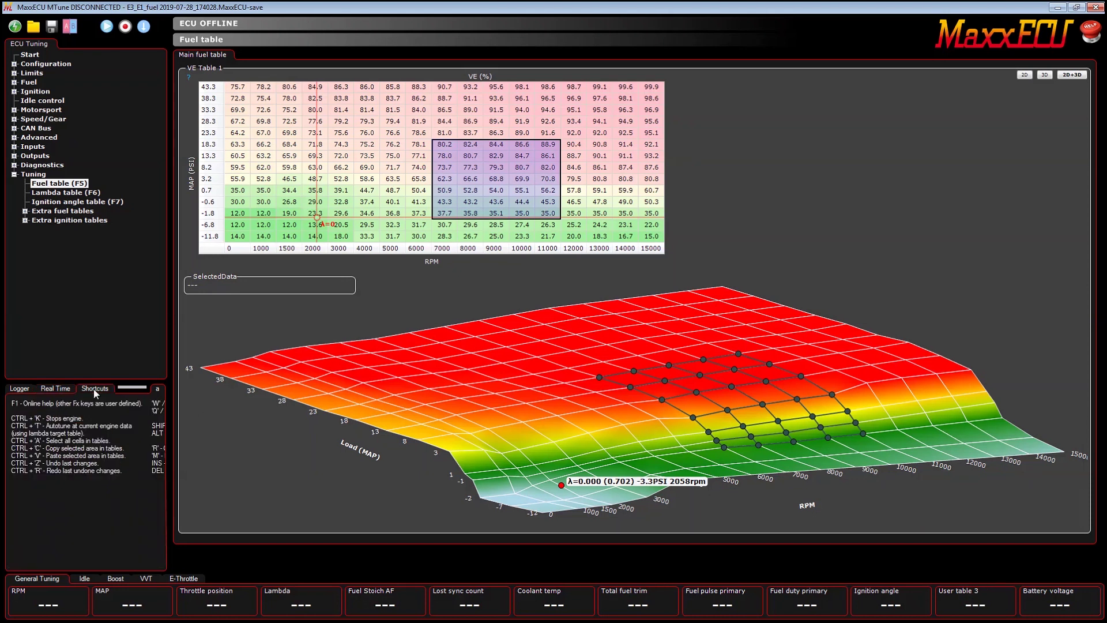
click(159, 389)
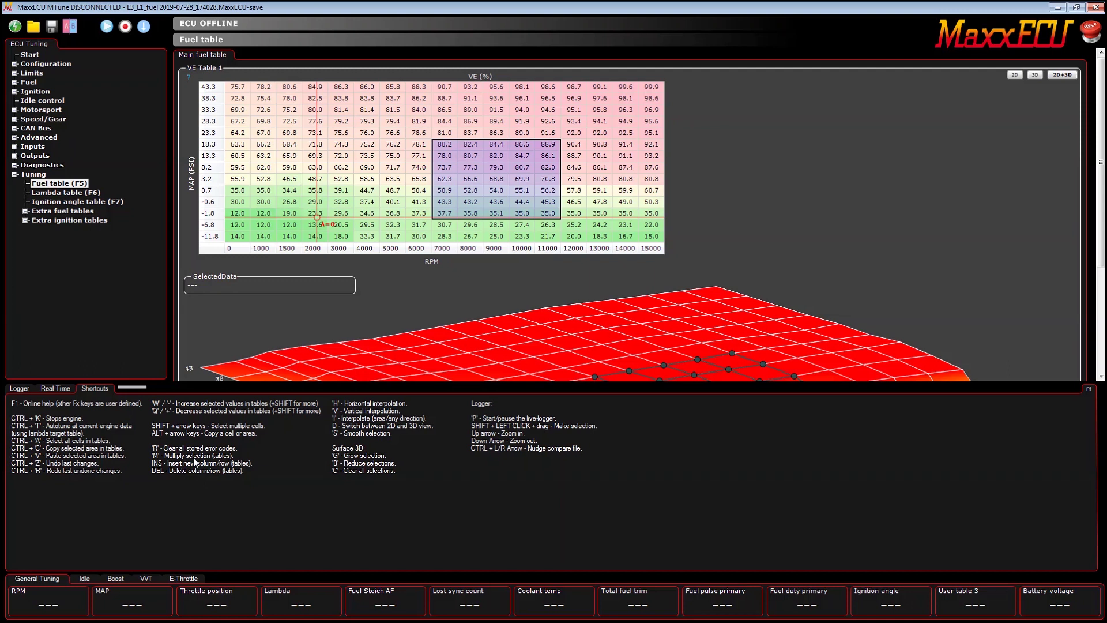
key(p)
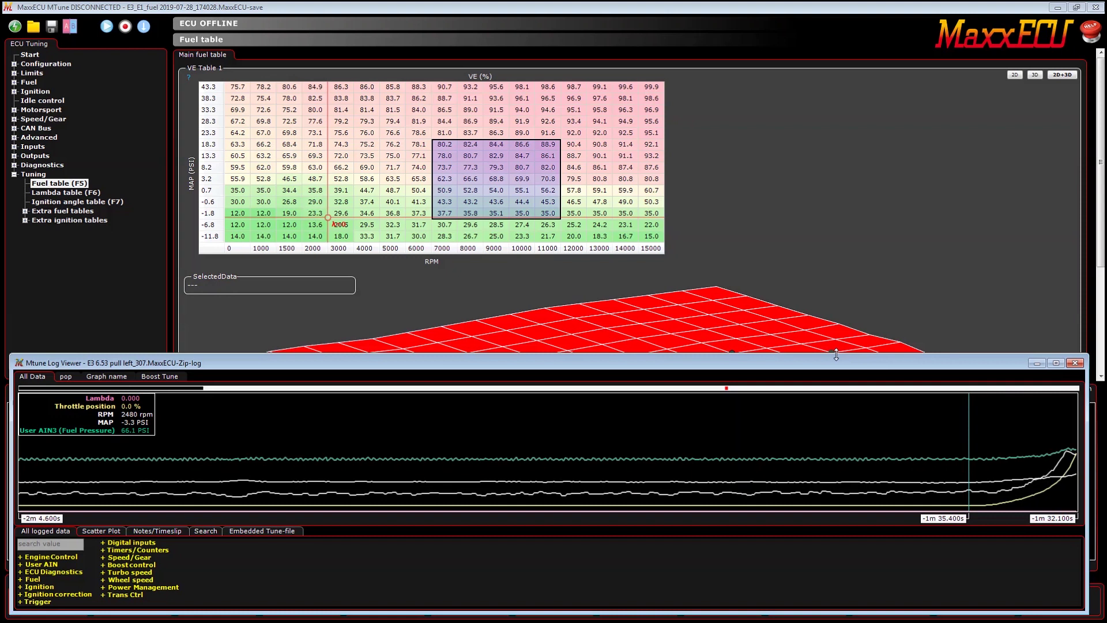
- Maximise the log viewer and open Channel setup, where RPM is scaled 0 to 14000
double_click(836, 362)
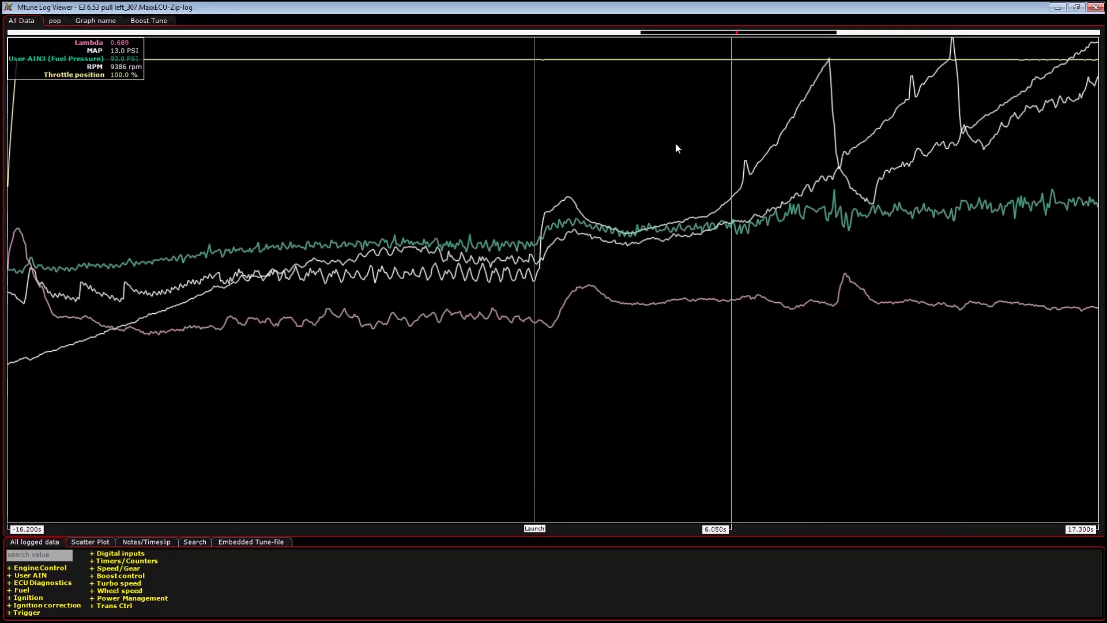
mouse_move(721, 205)
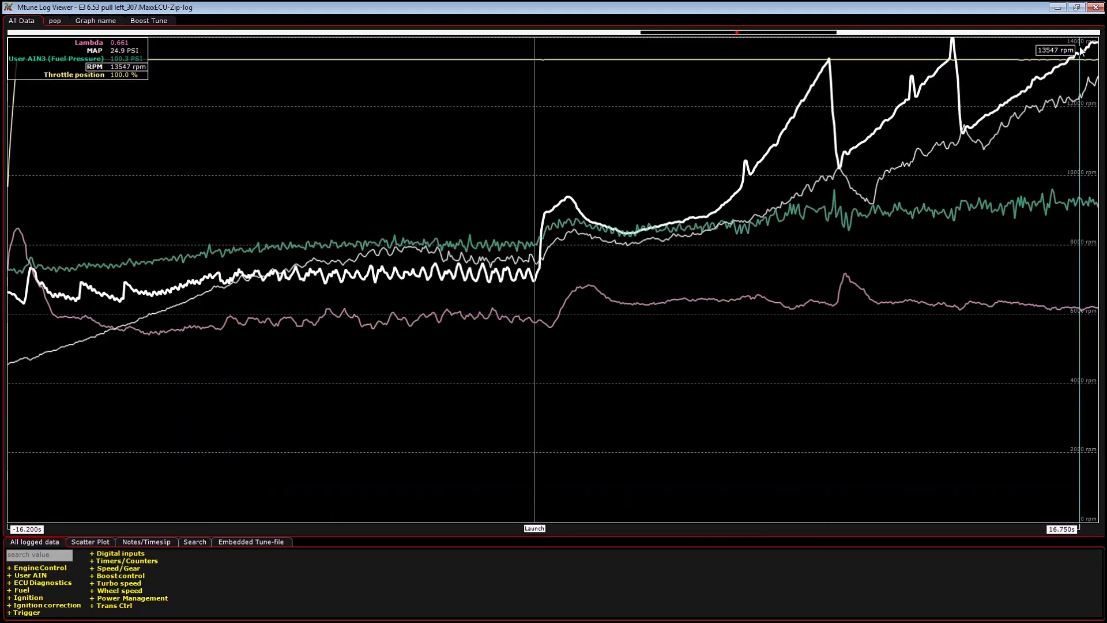
right_click(647, 115)
click(677, 136)
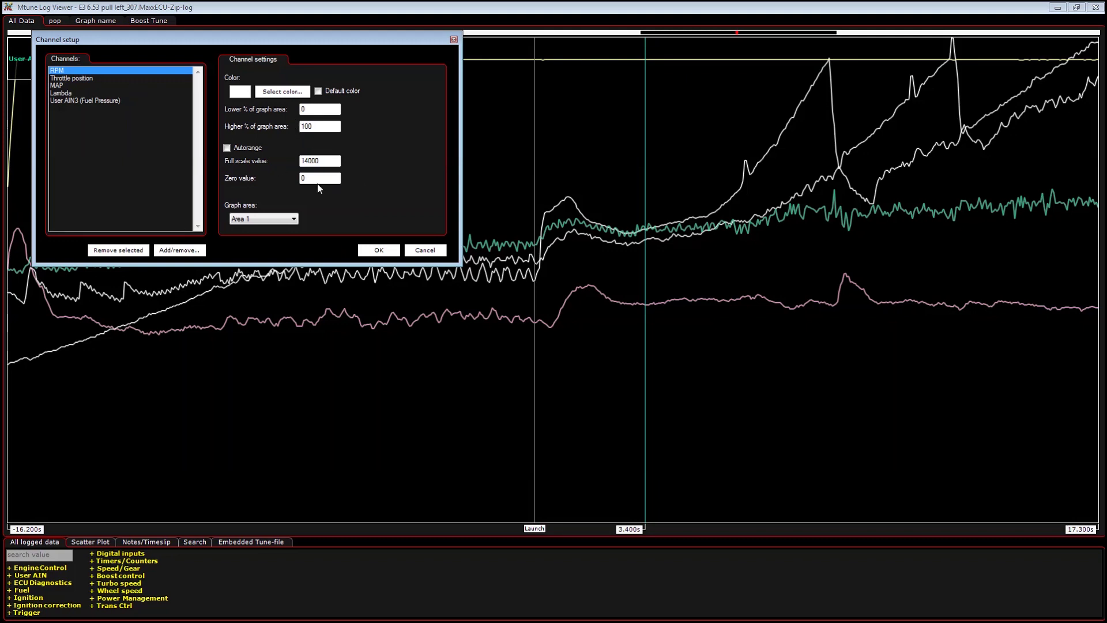
- Close Channel setup and switch the log graph to No Grid Lines
click(379, 250)
right_click(465, 195)
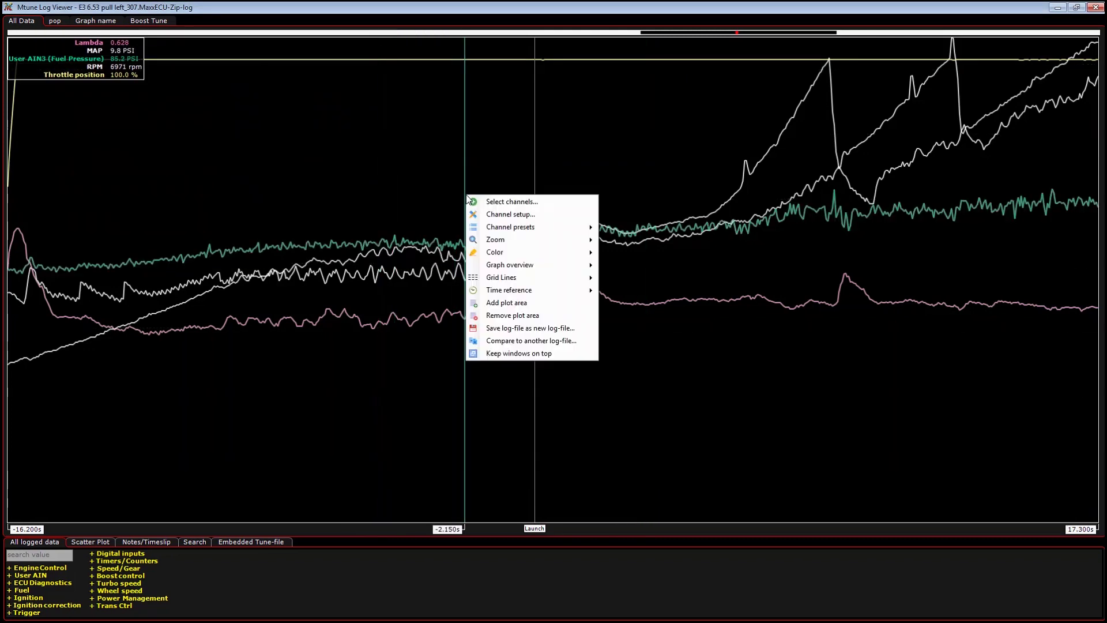
mouse_move(535, 279)
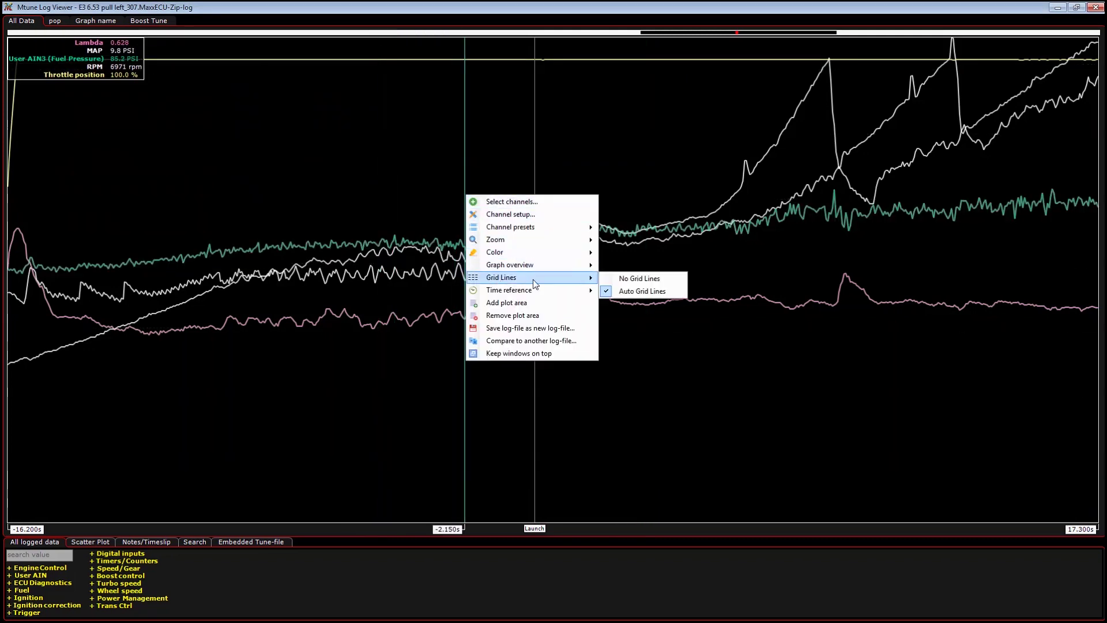
click(616, 279)
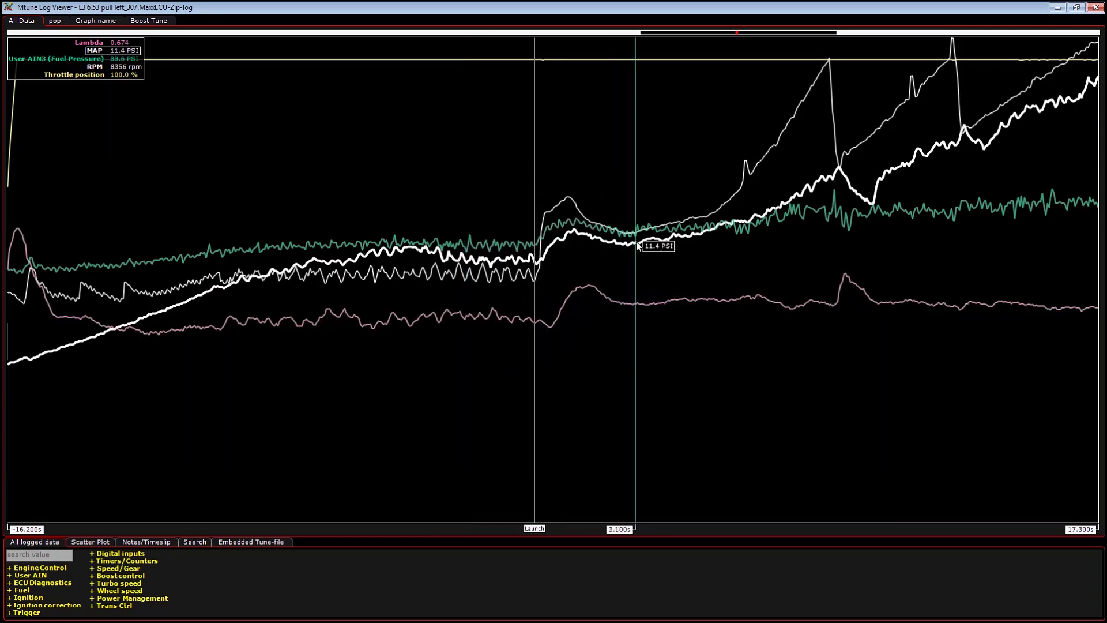
- Keep the graph's time reference source on Log sample/index (default)
right_click(451, 134)
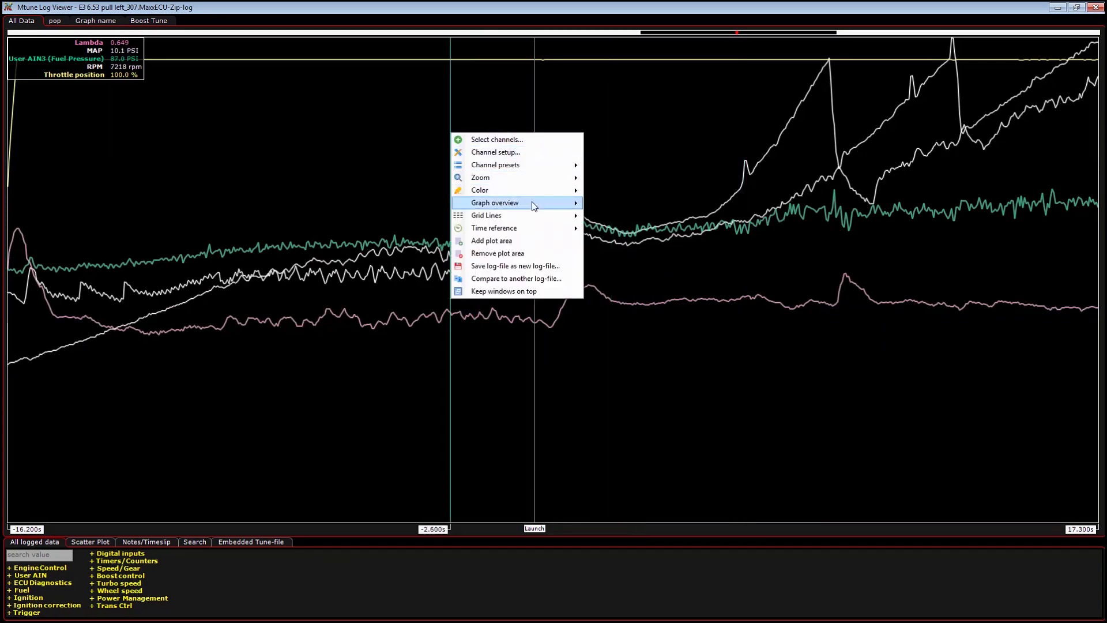
mouse_move(534, 227)
mouse_move(606, 232)
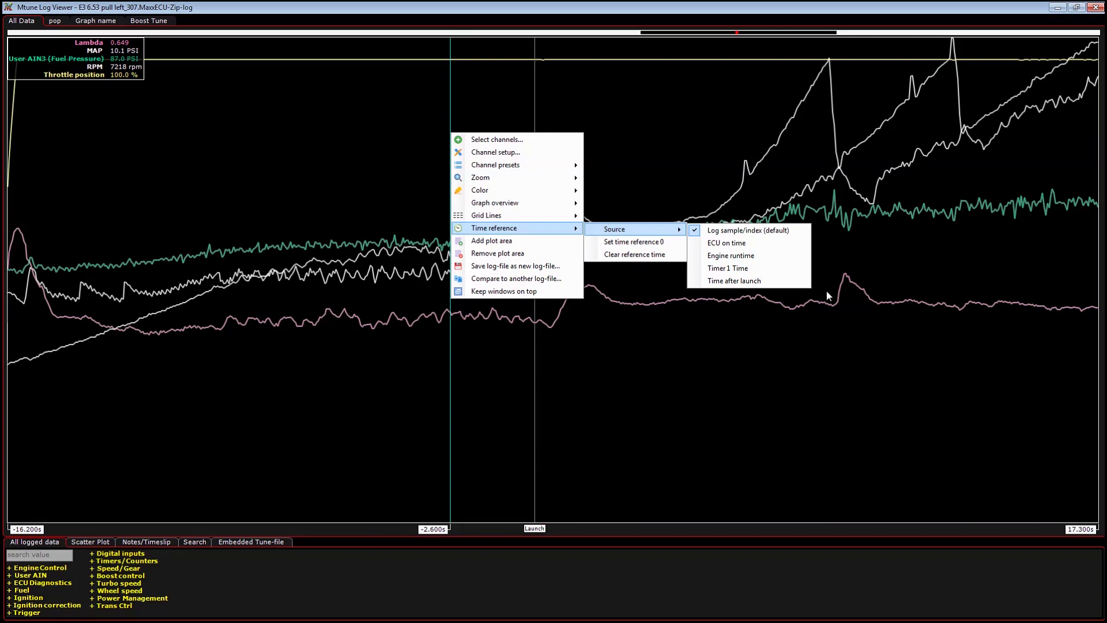
click(759, 231)
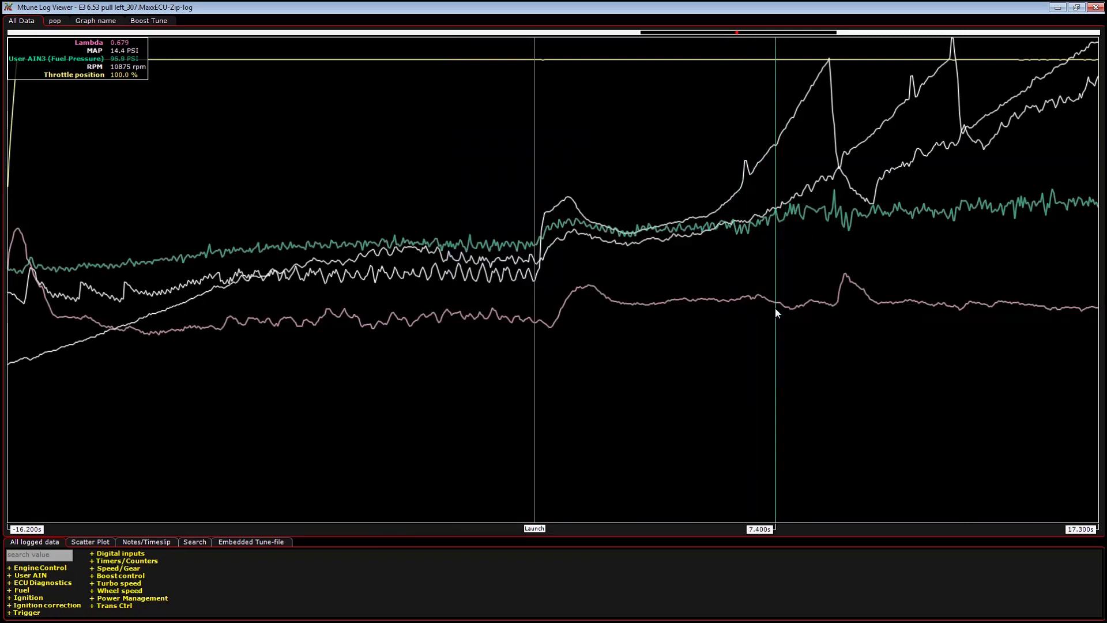
mouse_move(840, 297)
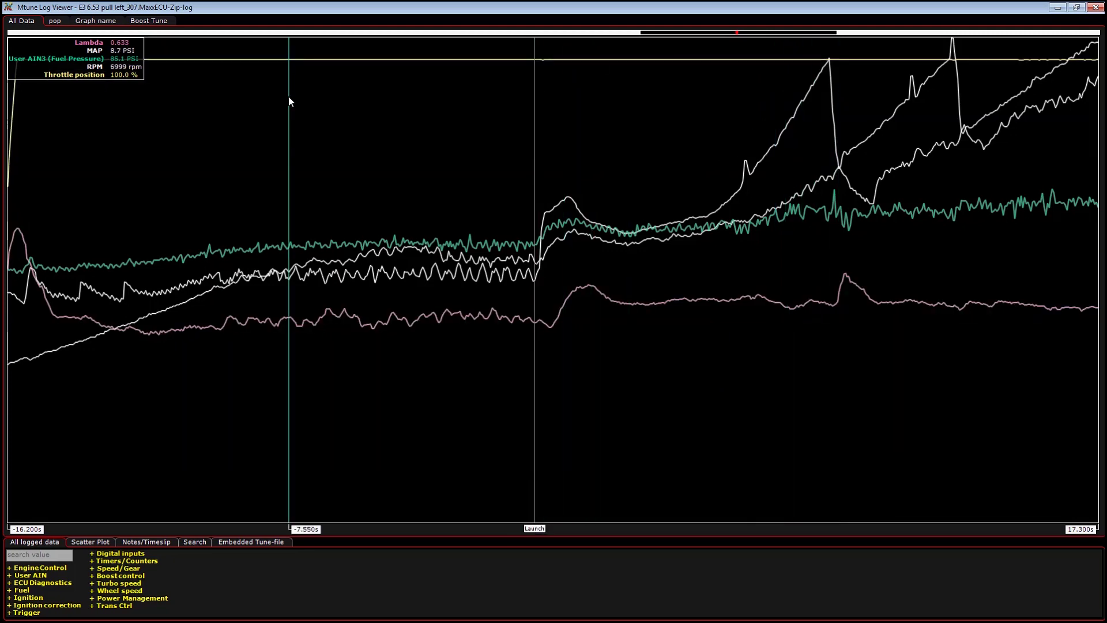
- Mark a time range from -7.55 s, then clear the green selection from the graph
drag(289, 97, 997, 99)
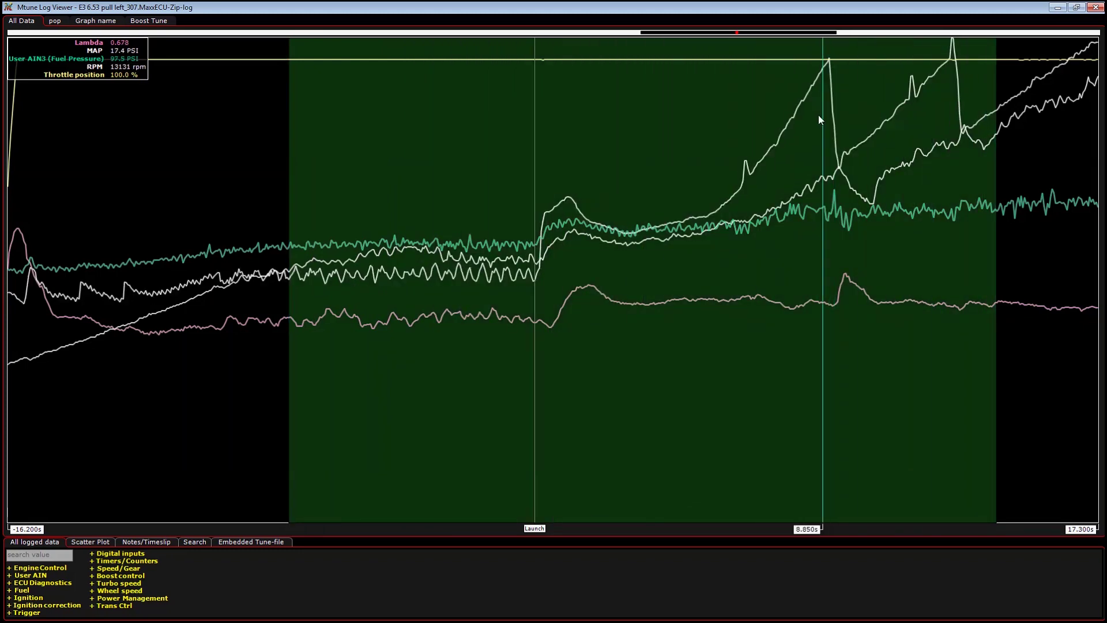
mouse_move(808, 184)
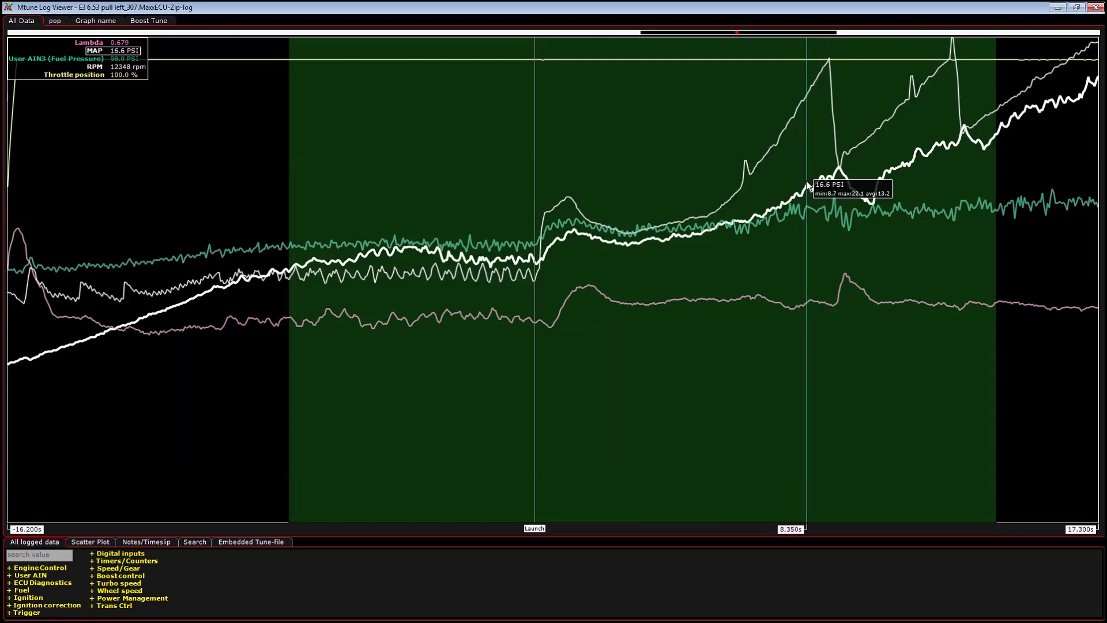
mouse_move(787, 217)
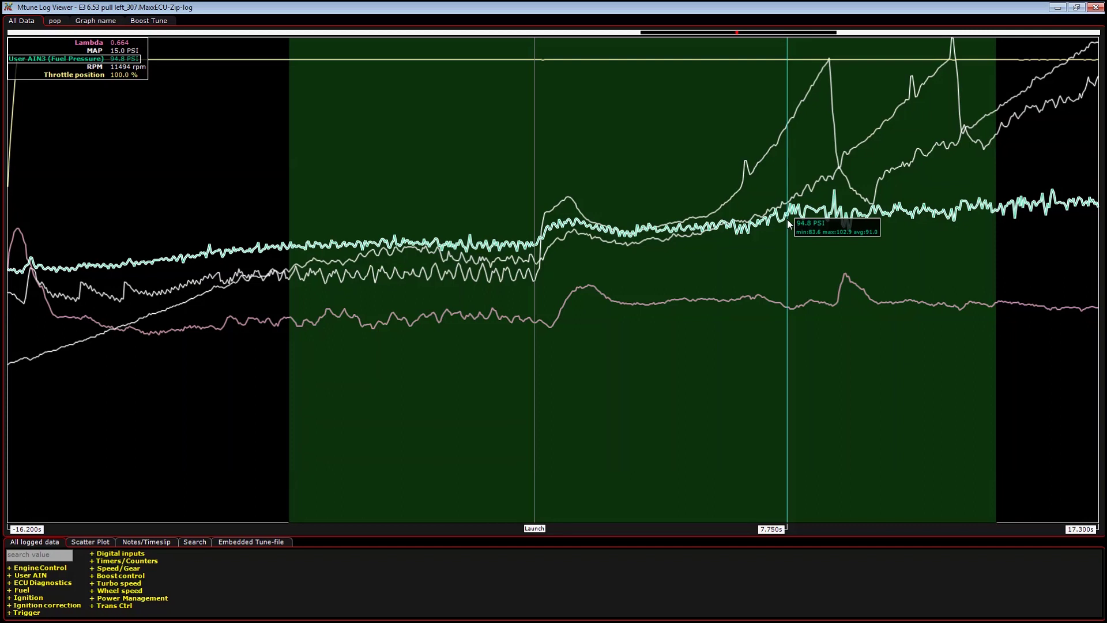
right_click(573, 119)
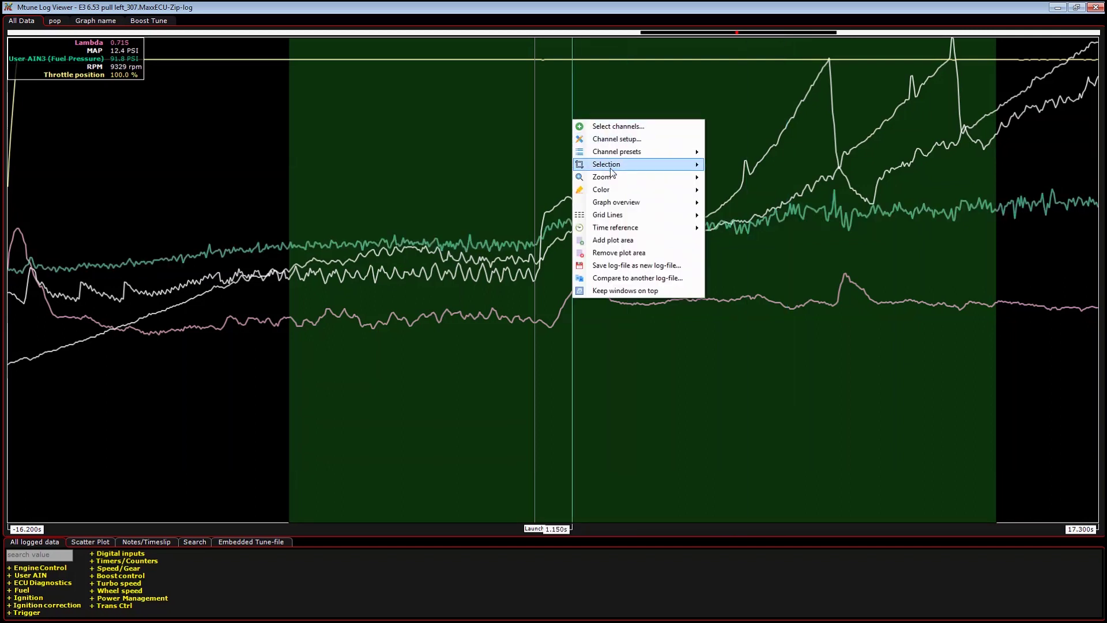
mouse_move(679, 171)
click(730, 168)
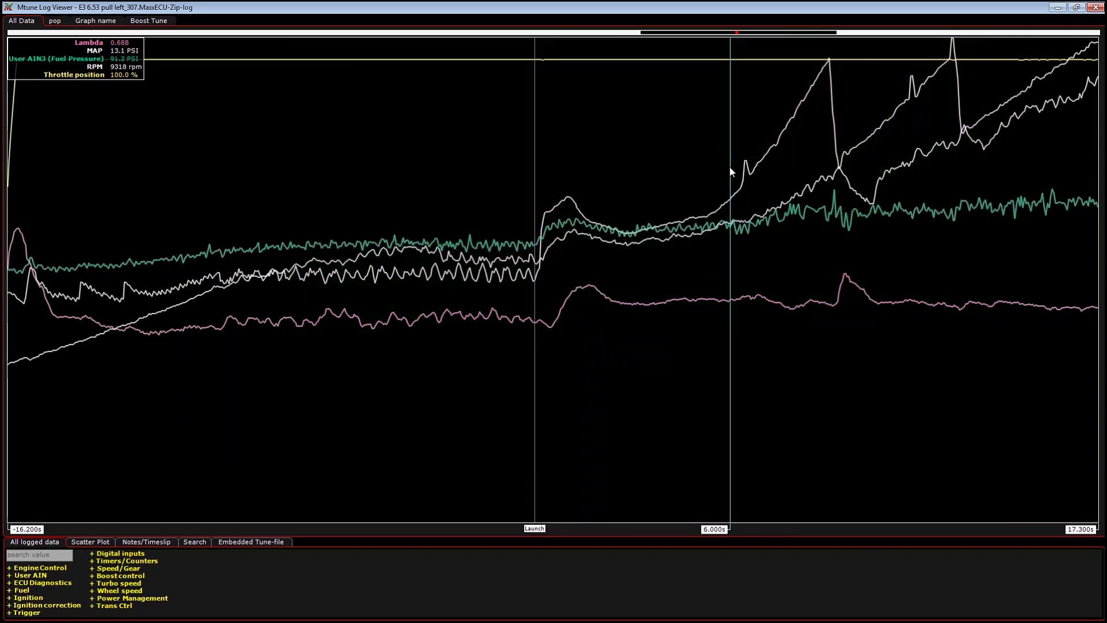
right_click(398, 136)
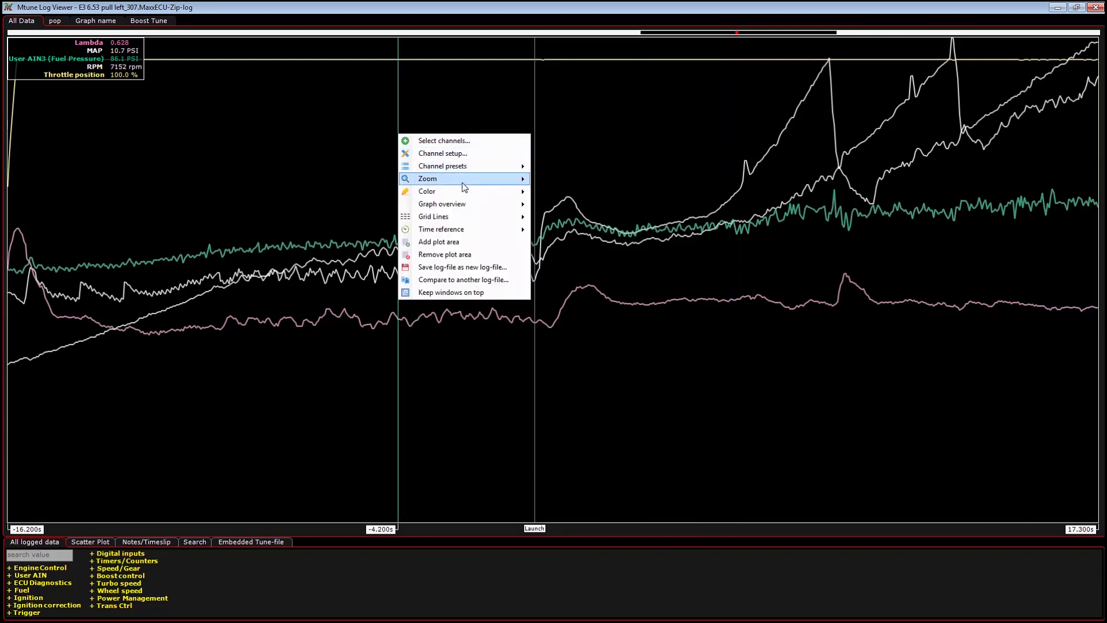
mouse_move(458, 181)
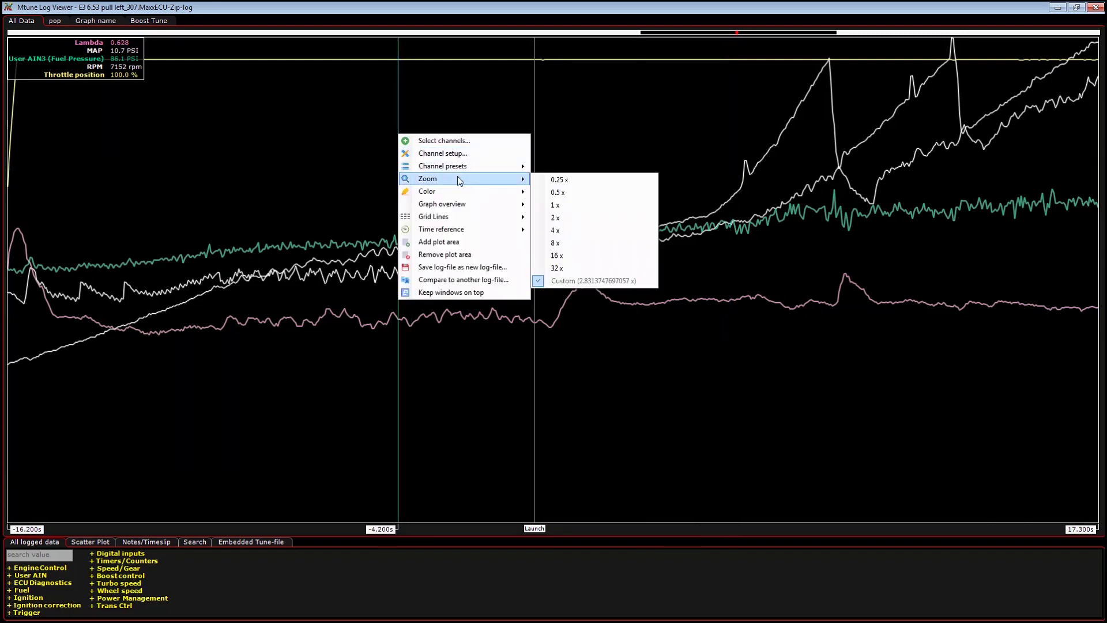
click(472, 267)
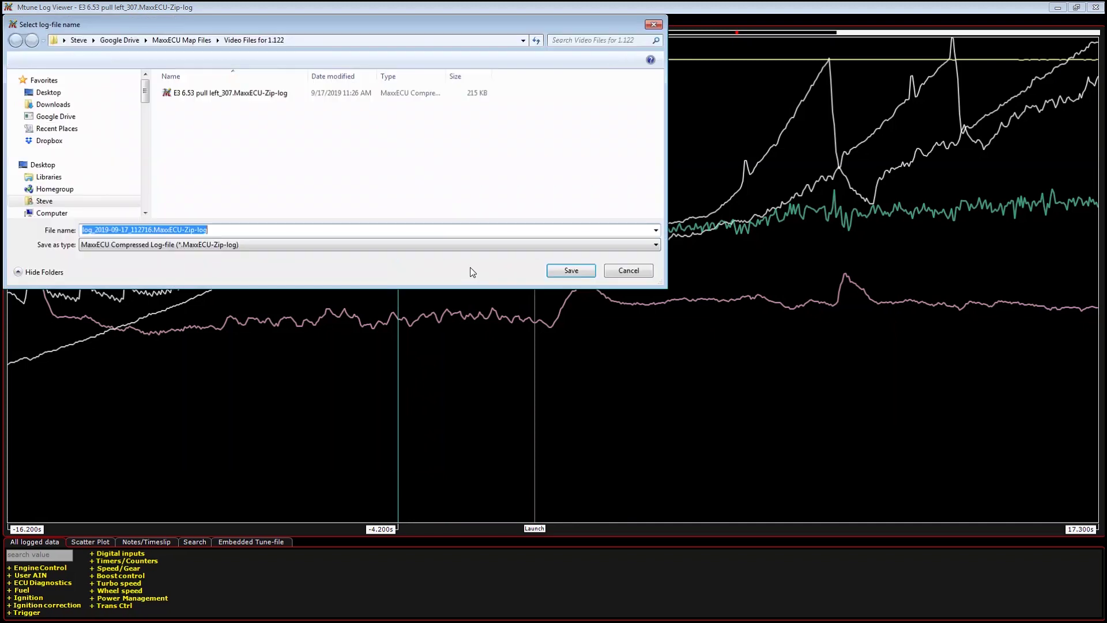
click(223, 244)
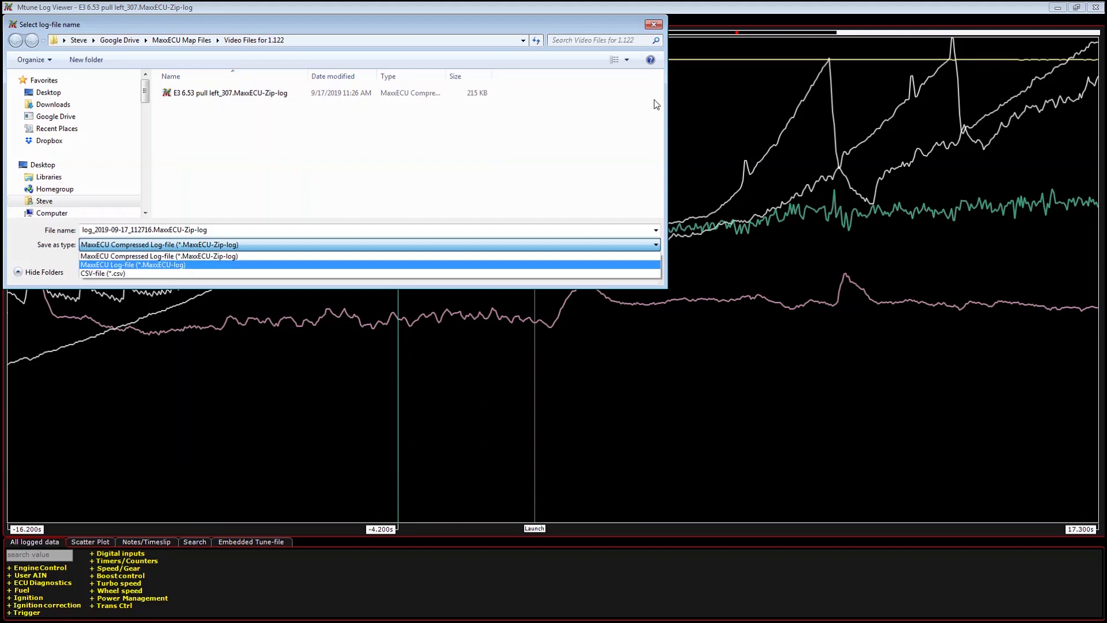
click(656, 36)
- Skip saving, rescale the log graph to -7.55–31.25 s, and show the Scatter Plot channel settings
key(Escape)
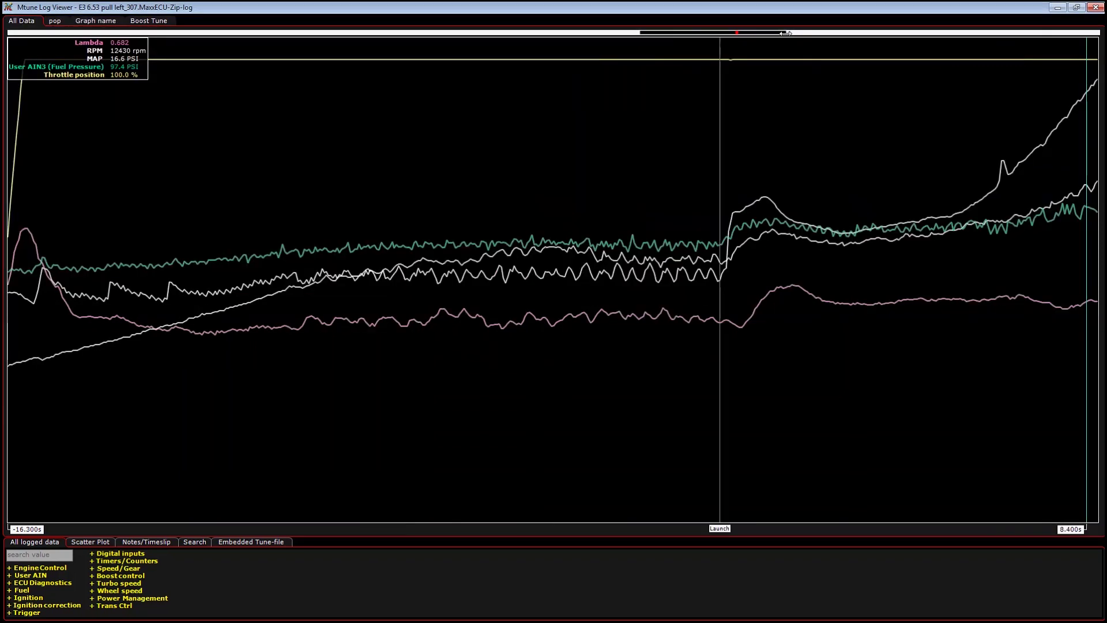
drag(640, 31, 920, 38)
drag(718, 31, 692, 32)
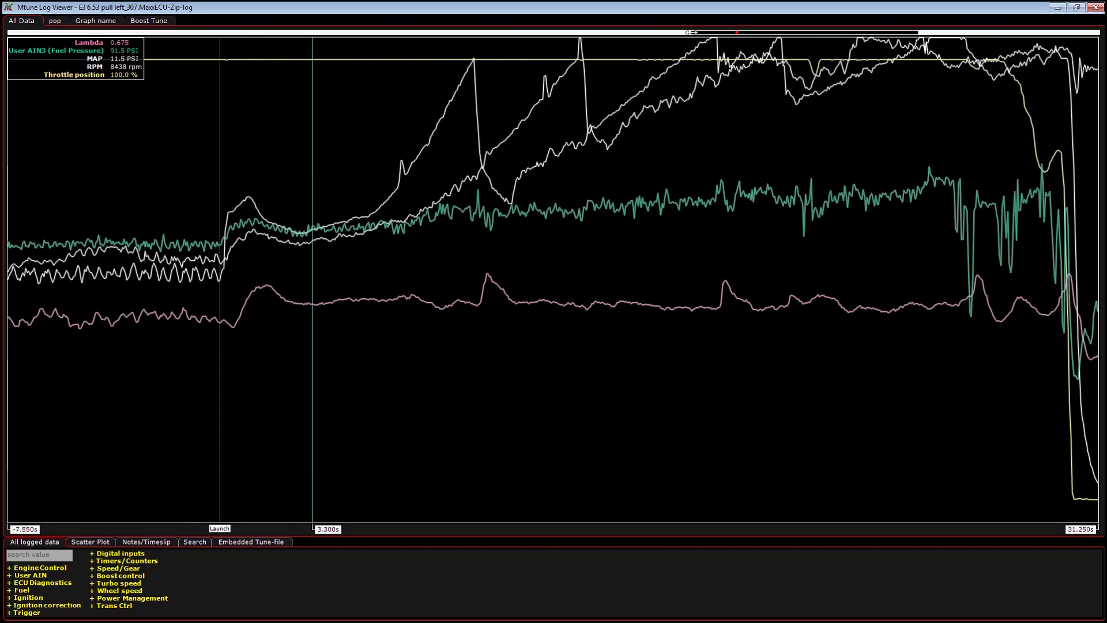
click(97, 541)
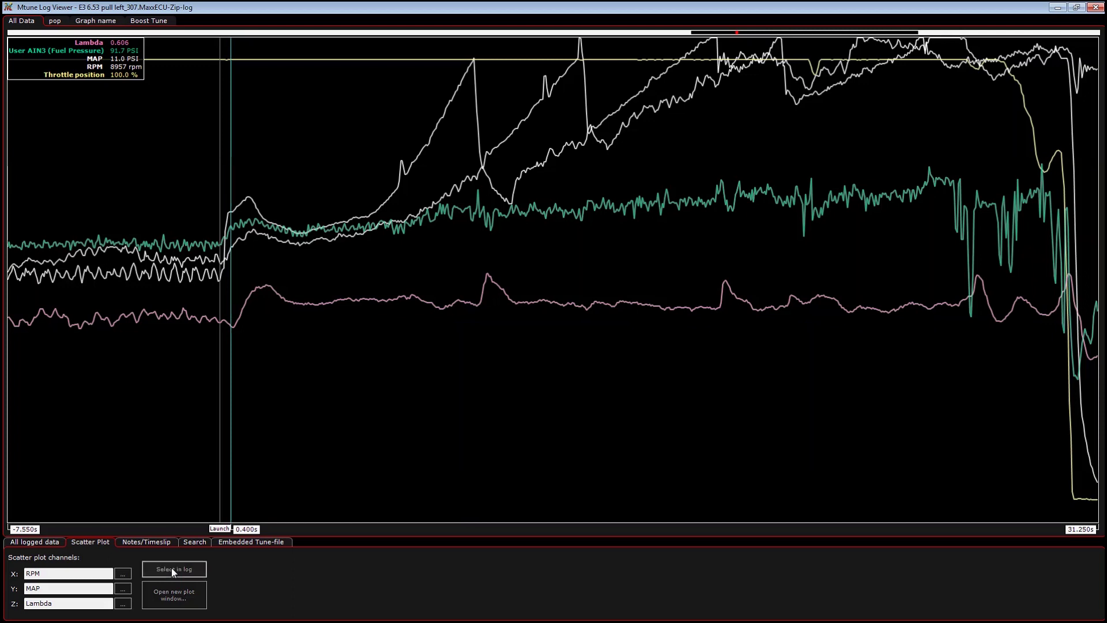
- Plot Lambda (X) against fuel pressure (Y) coloured by MAP (Z) in a maximised scatter plot
click(538, 305)
click(569, 214)
click(573, 155)
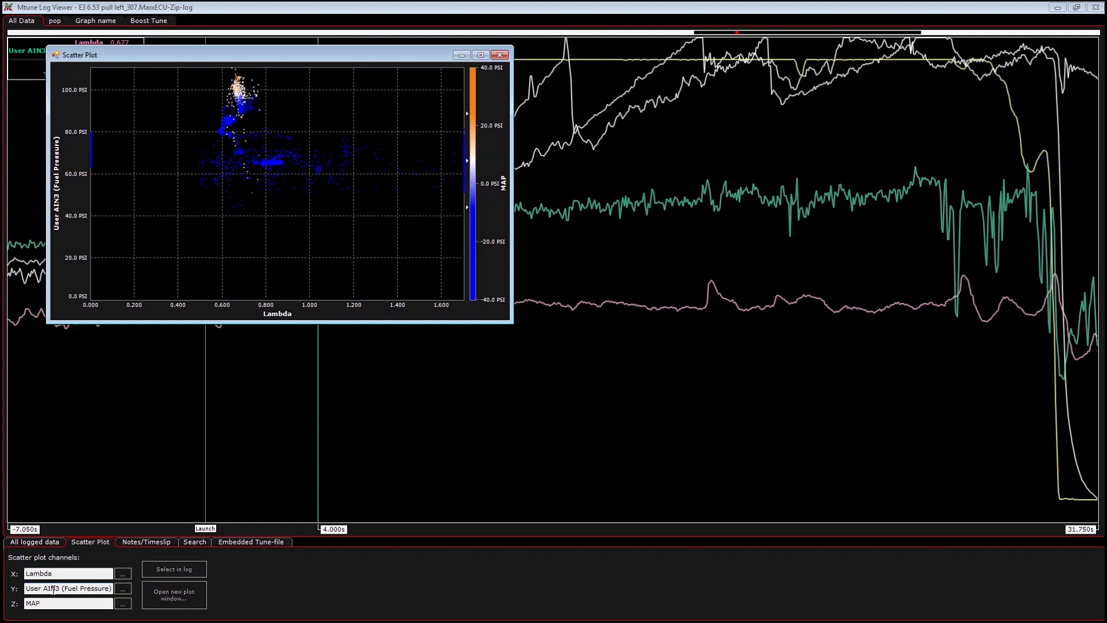
click(94, 325)
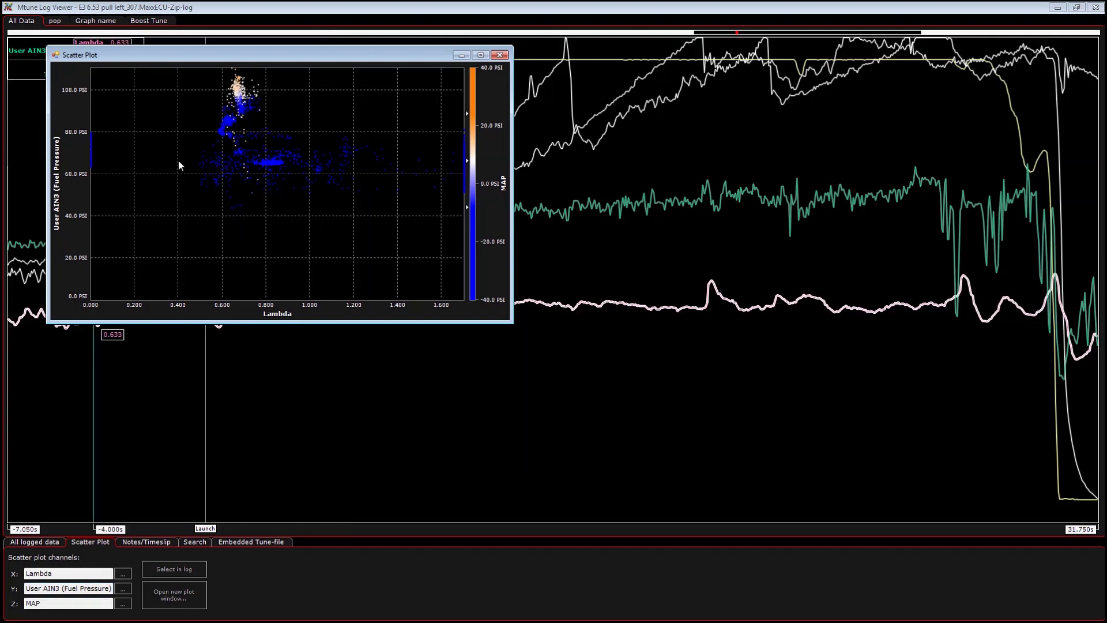
click(480, 54)
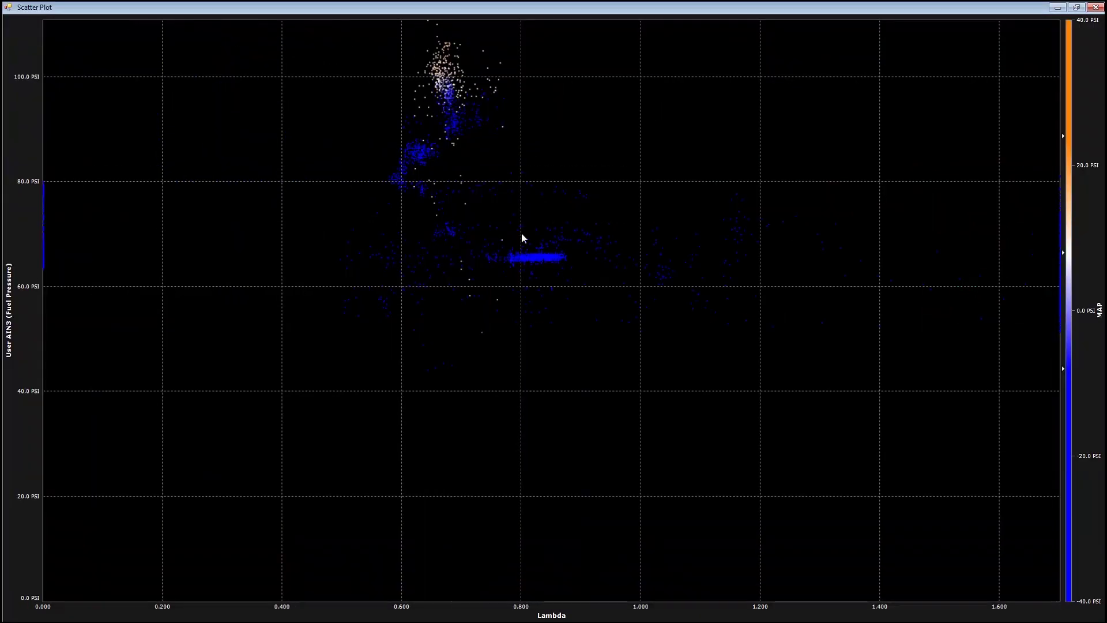
- Leave the colour options unchanged, close the scatter plot and log viewer, and expand Inputs
right_click(625, 182)
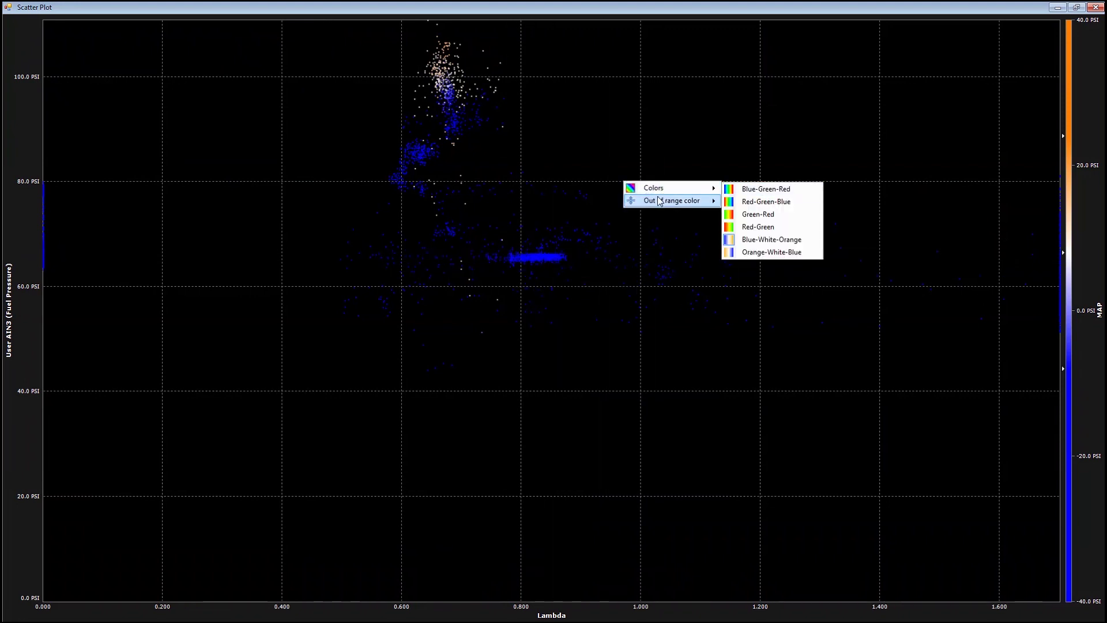
mouse_move(671, 203)
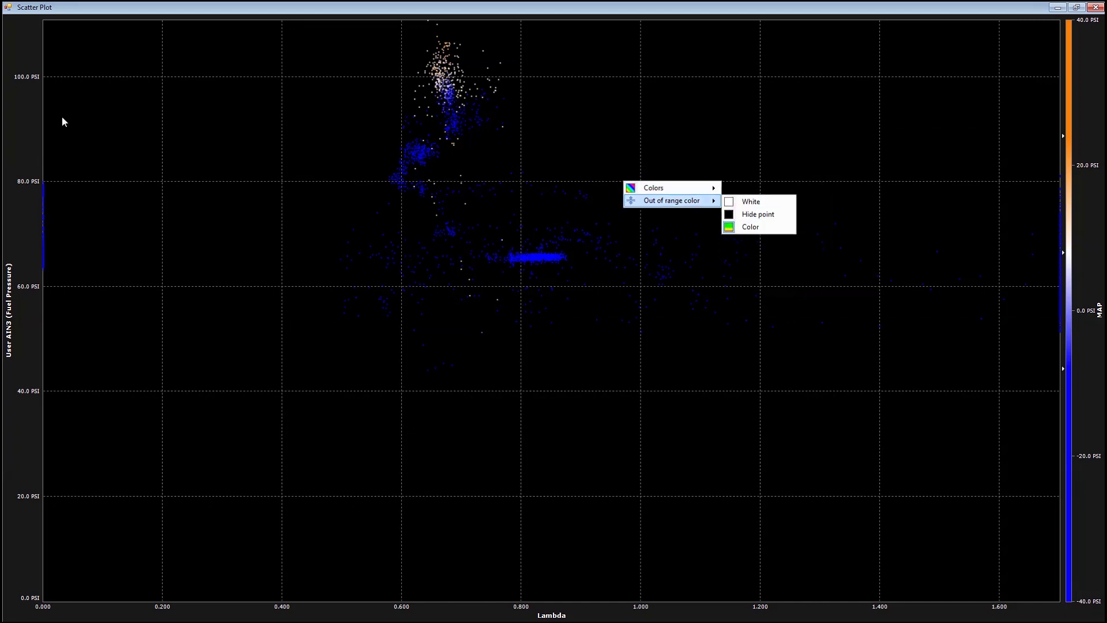
click(794, 135)
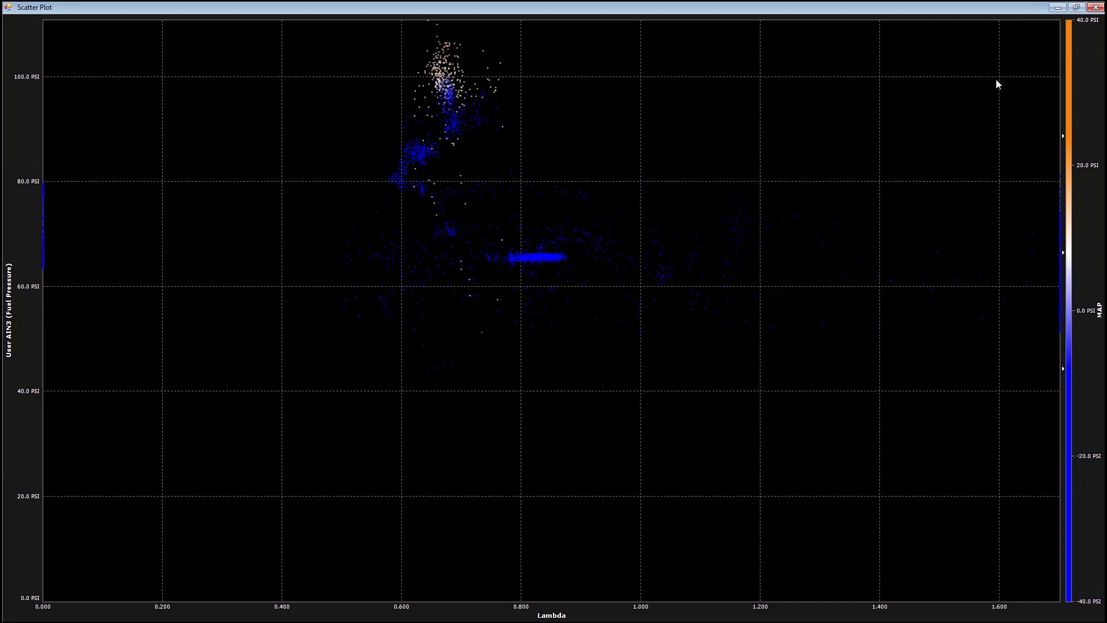
click(1095, 7)
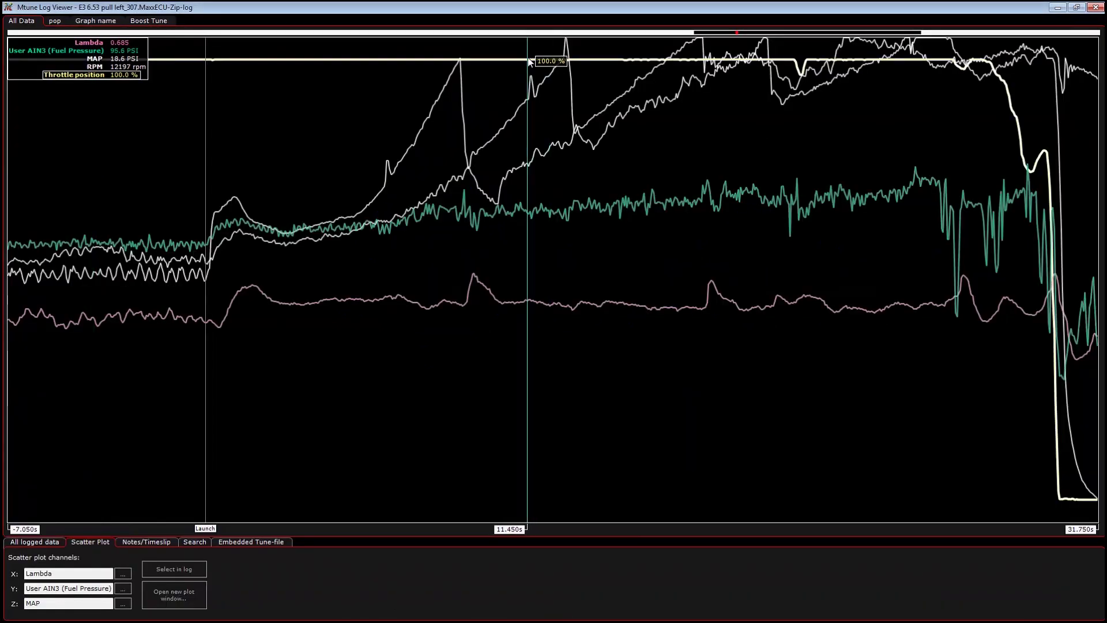
click(1096, 7)
click(12, 175)
click(11, 146)
- Open Digital inputs to check DIN 2 "Shift" on PWM Input Frequency+Duty, then collapse Inputs
click(49, 184)
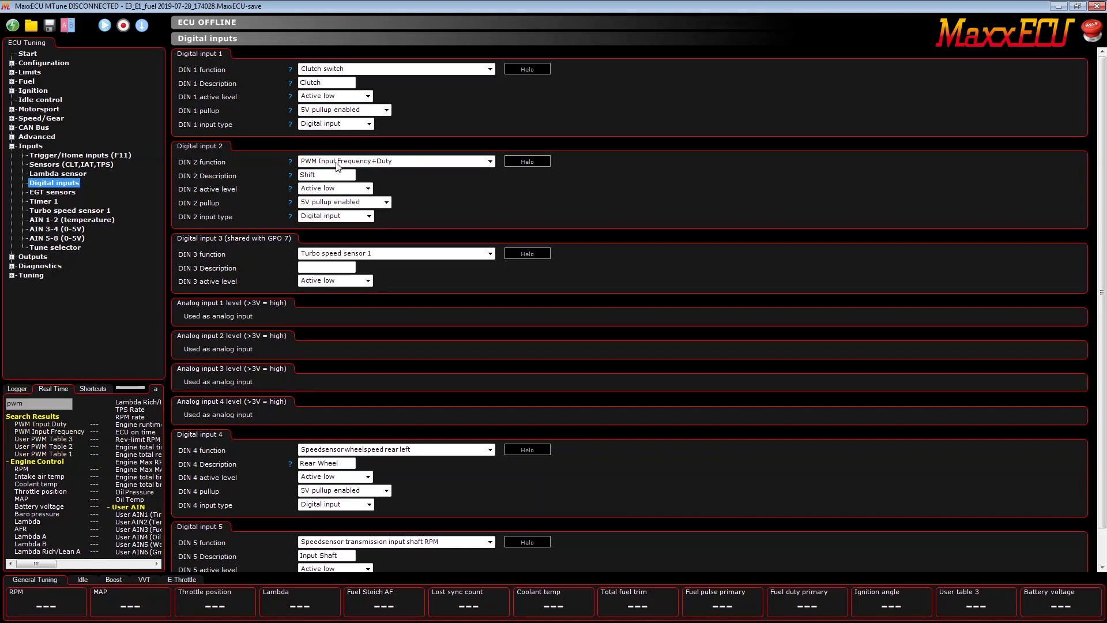
click(35, 429)
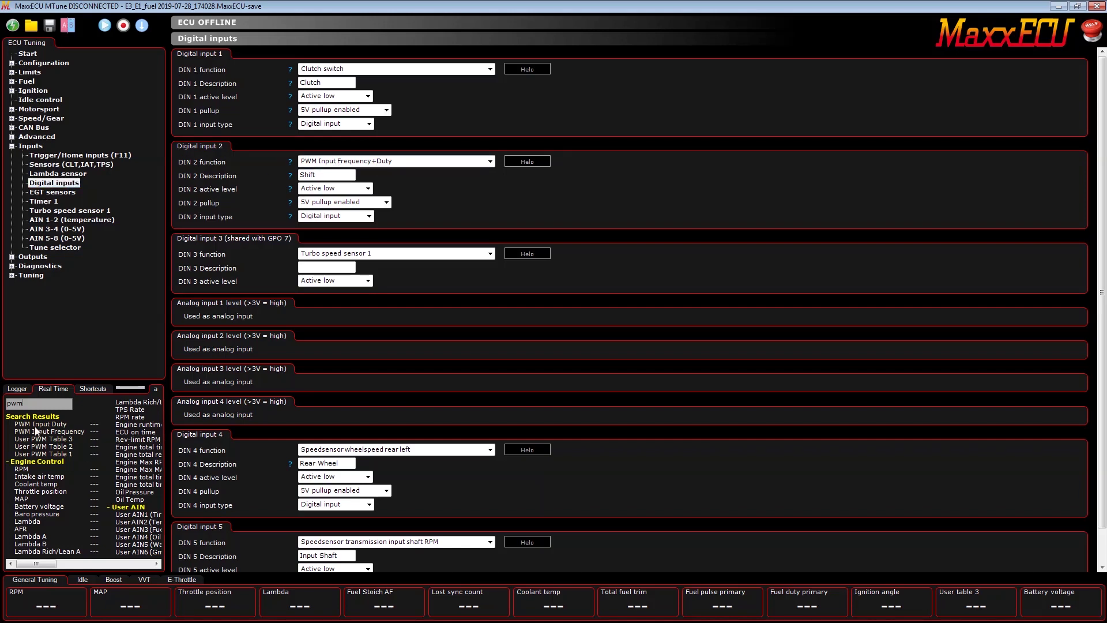
double_click(27, 403)
click(12, 146)
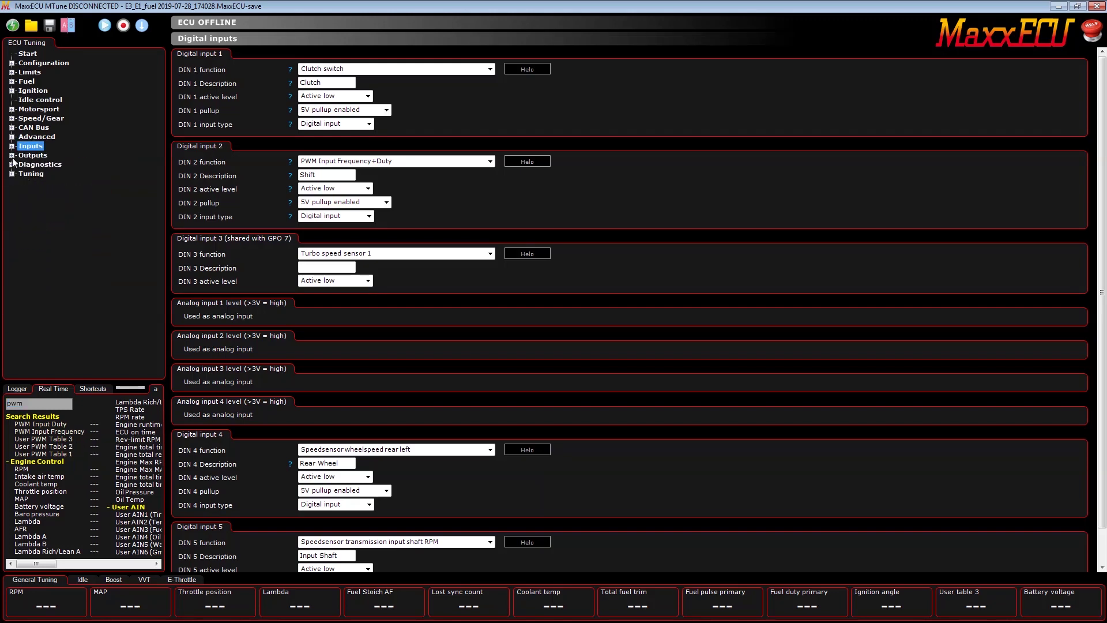
- Open Motorsport > Shiftcut, scroll through its page, and select both 50.0 Fuel drop cells
click(12, 109)
click(44, 146)
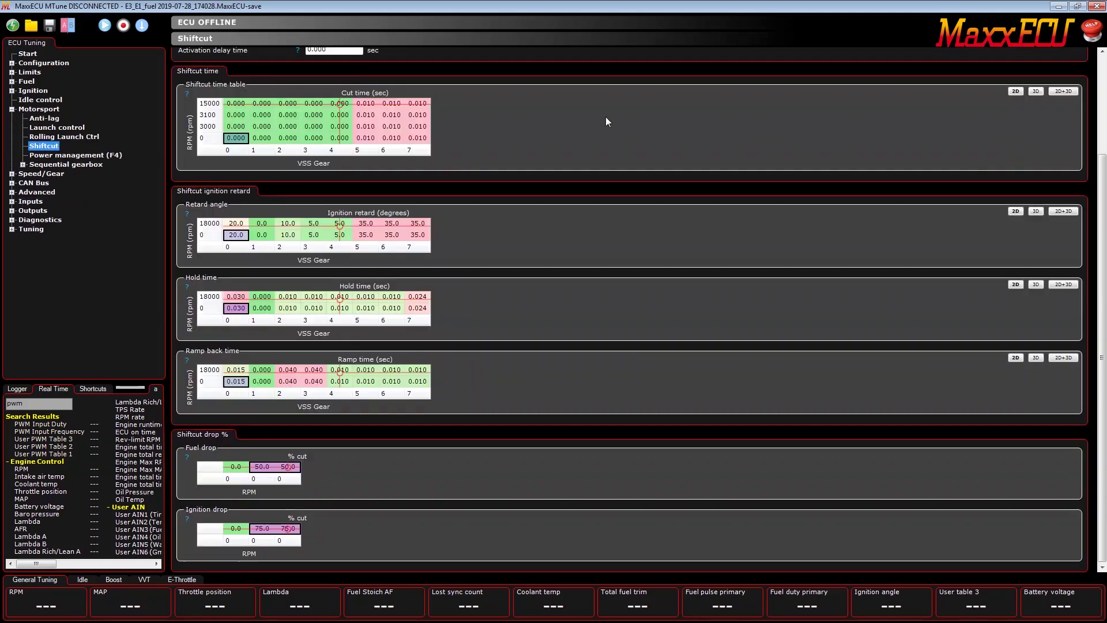
drag(1100, 314, 1100, 217)
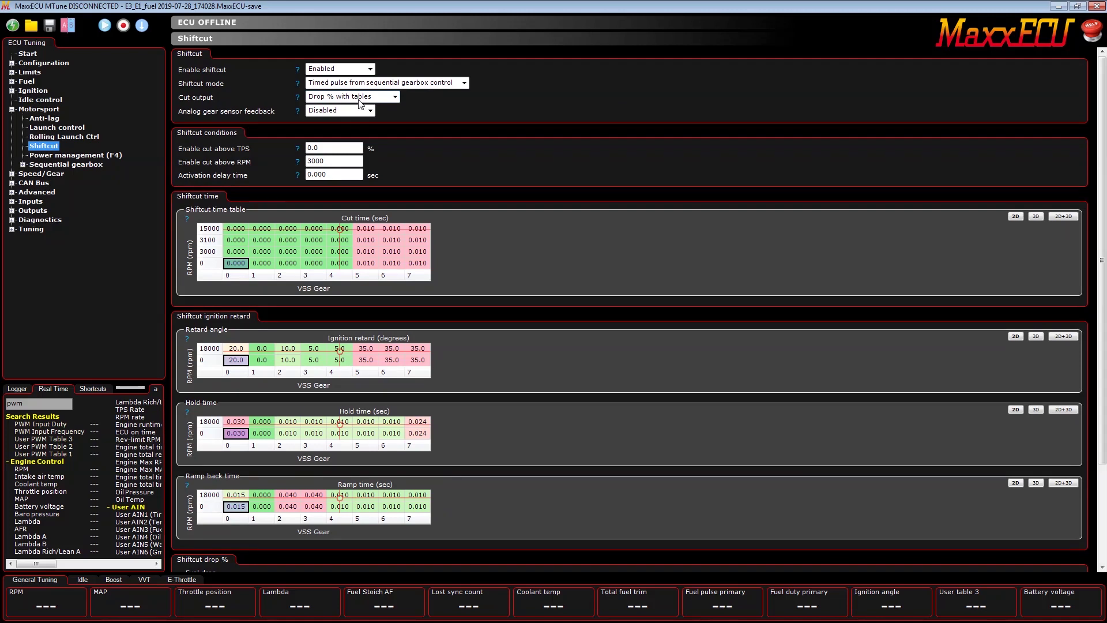
drag(1100, 131, 1099, 230)
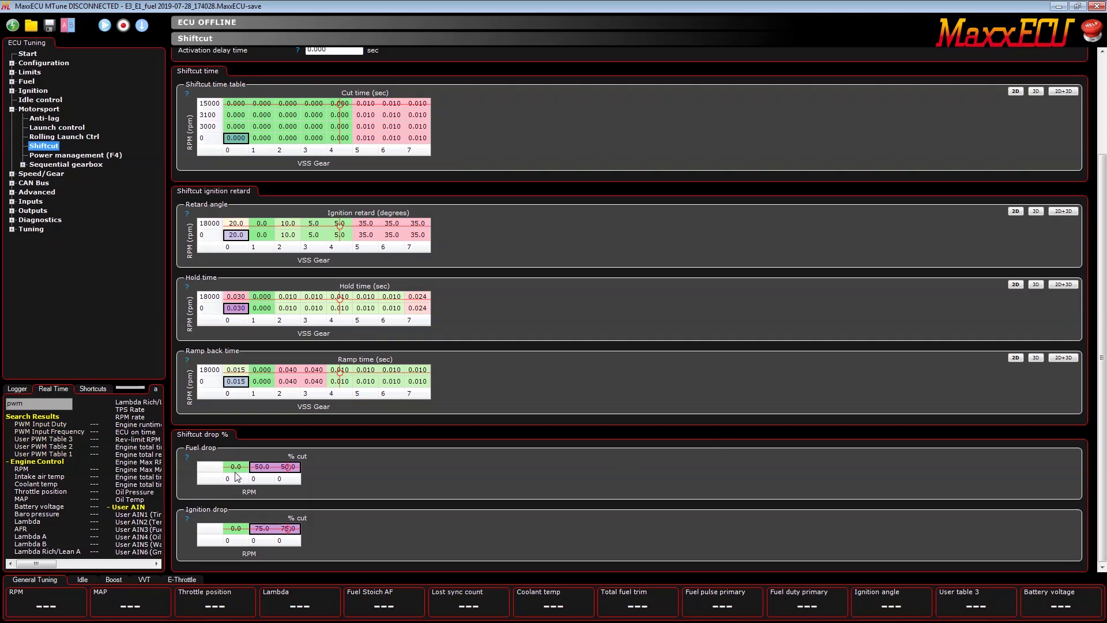
drag(259, 471, 291, 473)
- Review Power management's 232.0 mph target-speed and up-to-12.0° retard tables, then collapse Motorsport
click(43, 155)
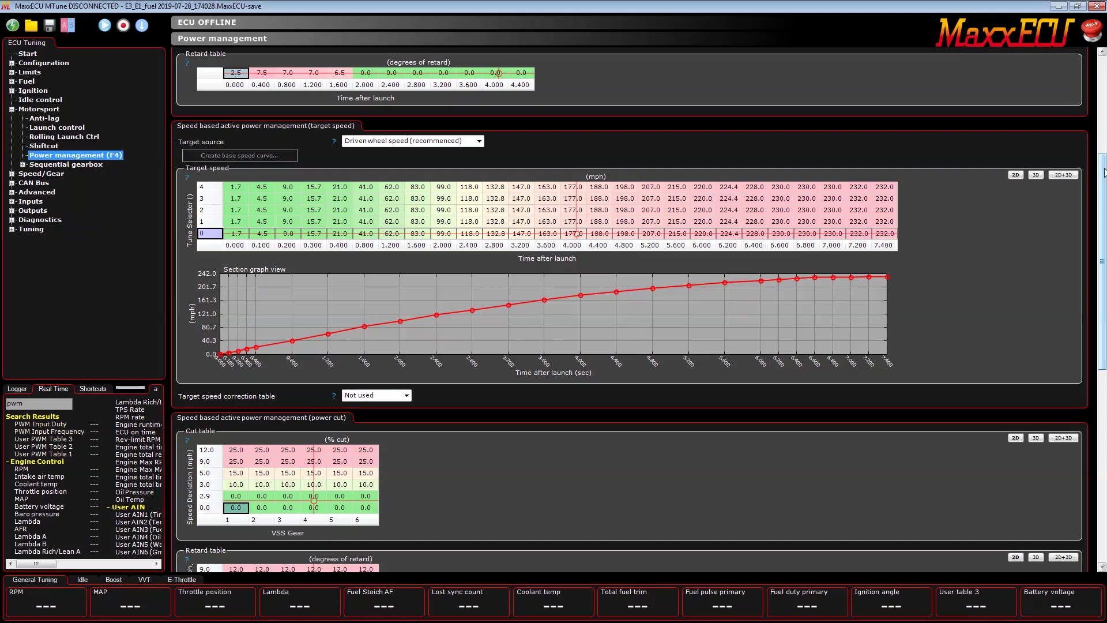
scroll(629, 311, down, 5)
scroll(628, 311, down, 1)
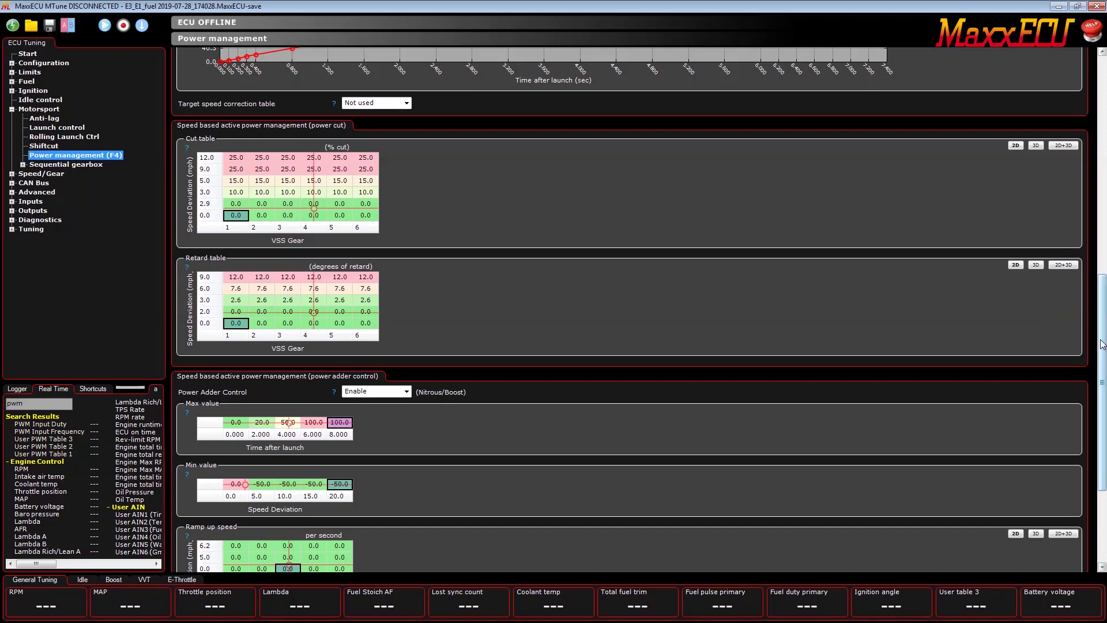
scroll(680, 149, up, 4)
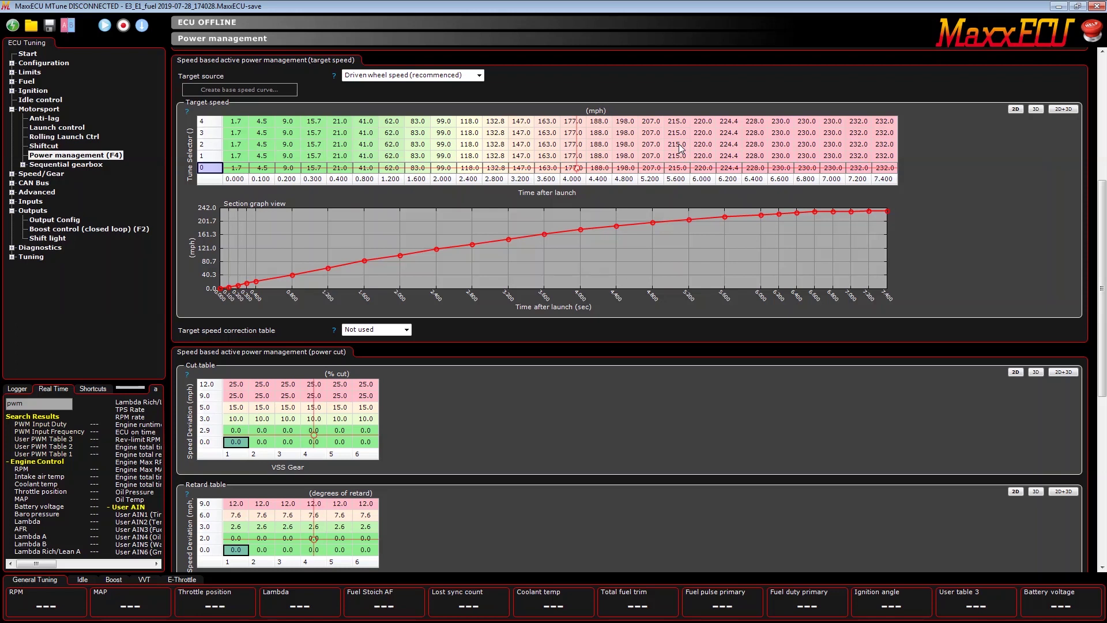
click(11, 109)
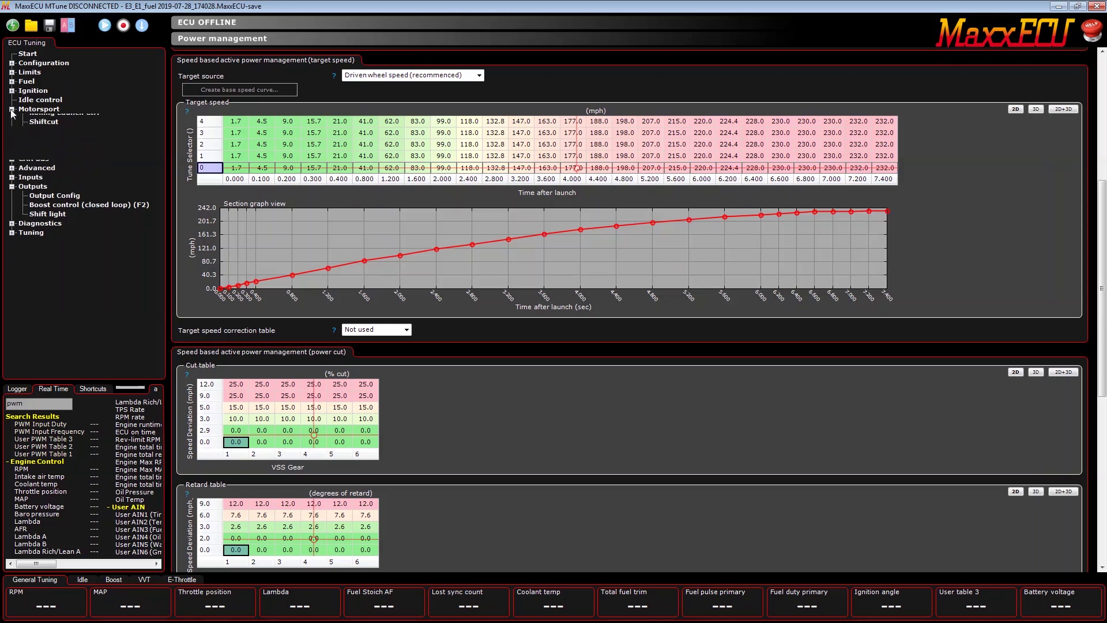
click(12, 110)
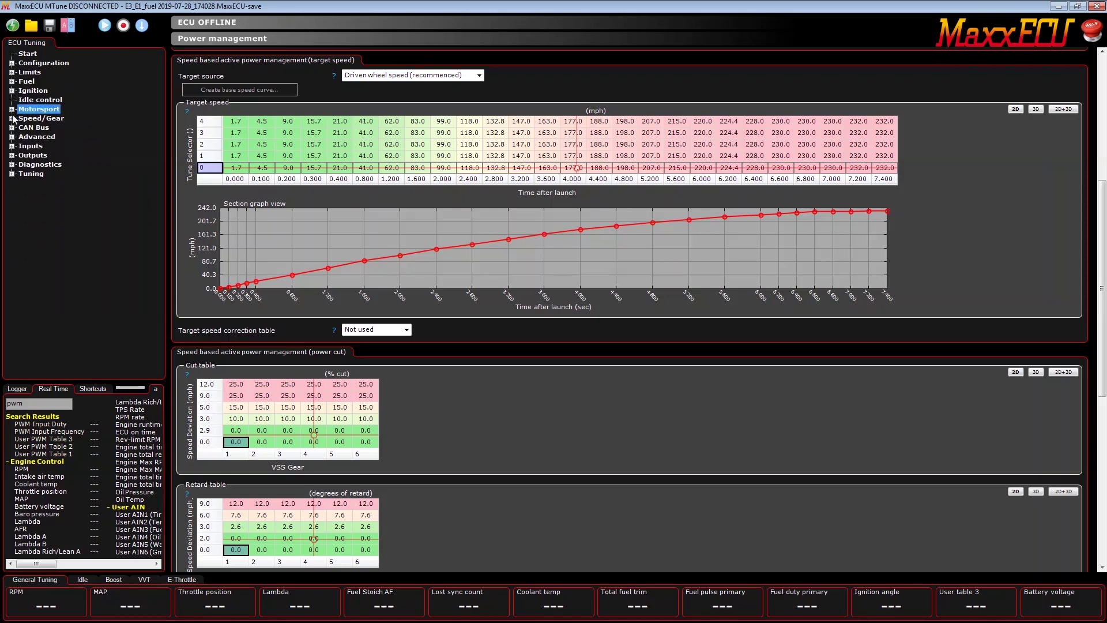
- Try Fixed RPM launch mode, revert to Lock RPM, then bring up Speed/Gear Wheel setup
click(12, 109)
click(57, 128)
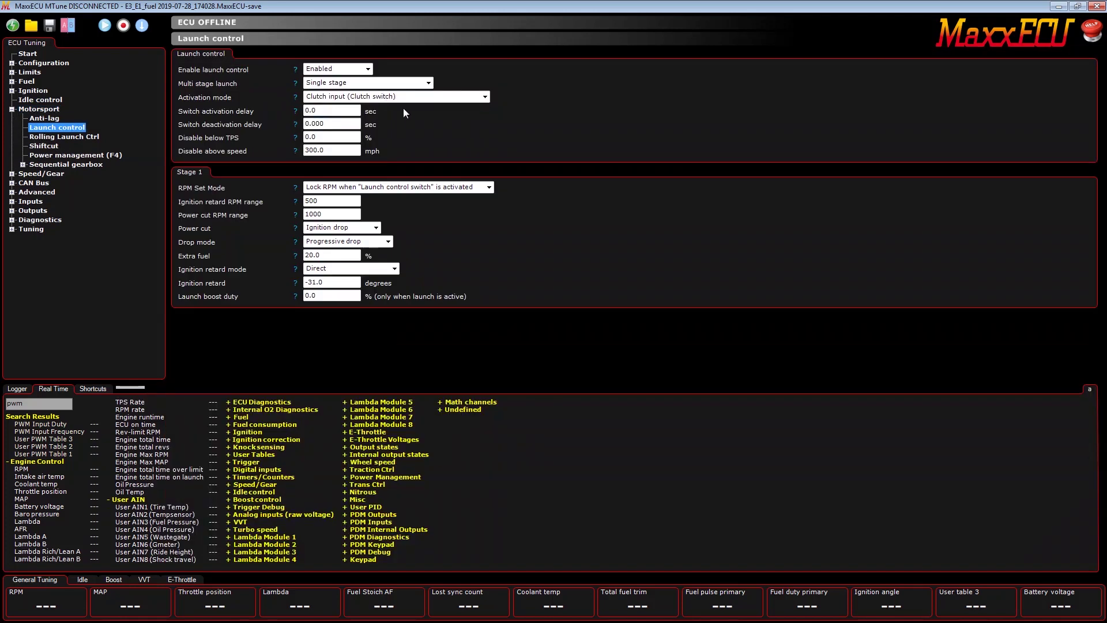
click(439, 187)
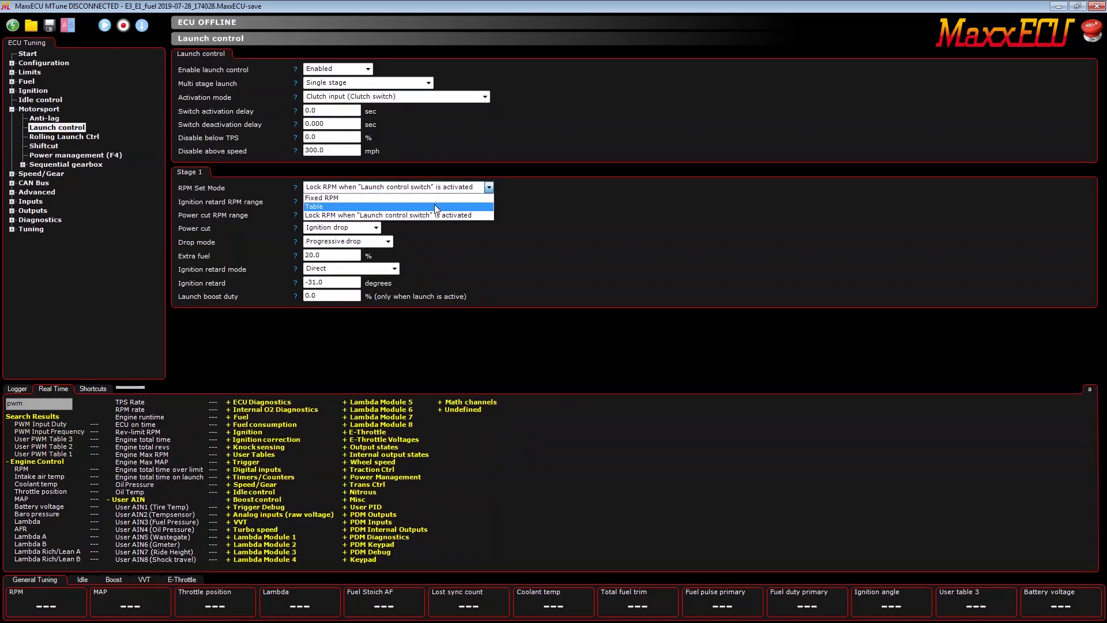
click(434, 200)
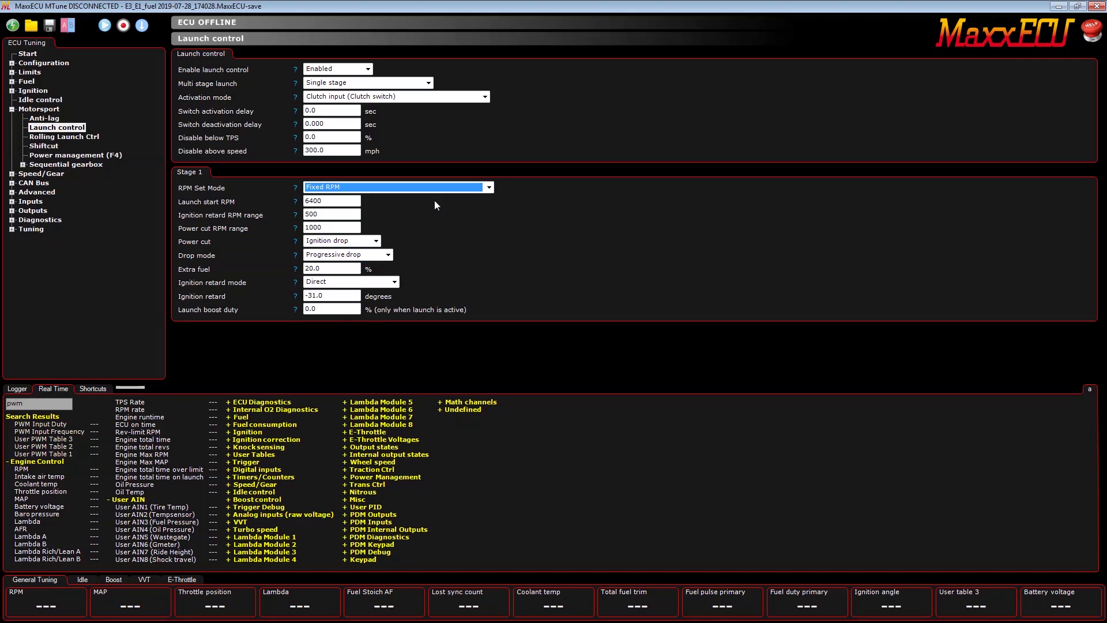
click(483, 188)
click(465, 207)
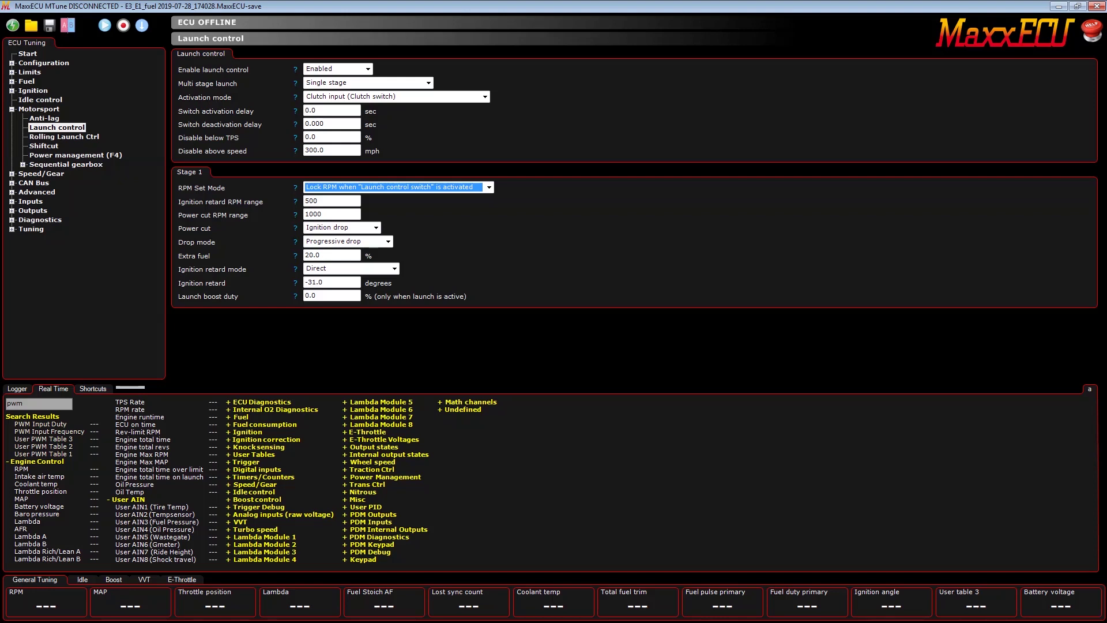
click(12, 174)
click(49, 193)
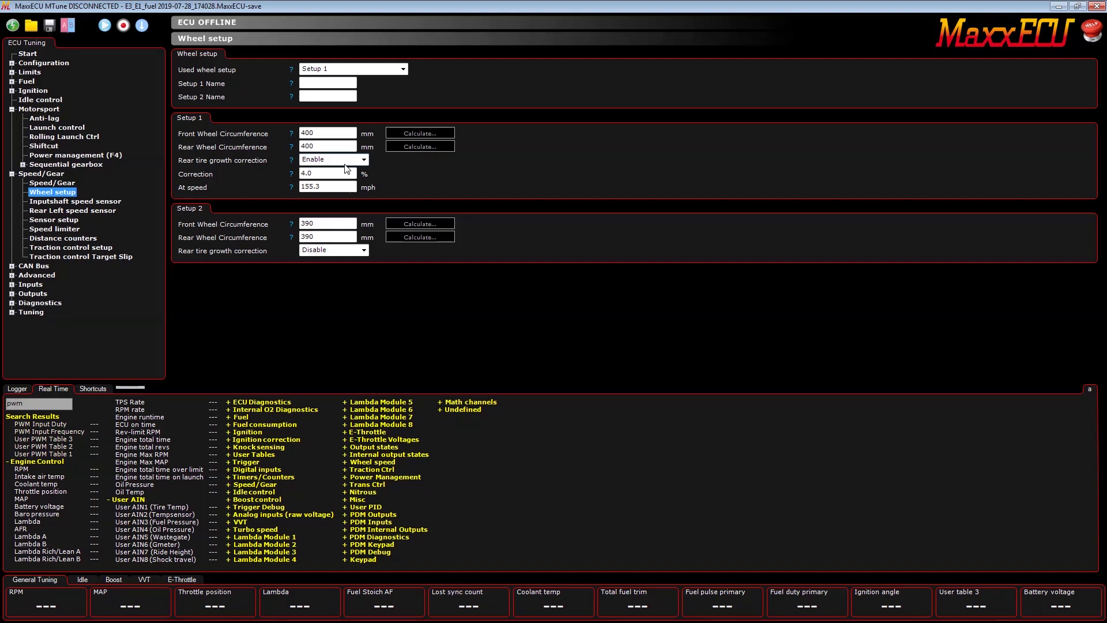
- Inspect the tire growth Correction (4.0%) and At speed (155.3 mph) fields in Wheel setup
click(330, 174)
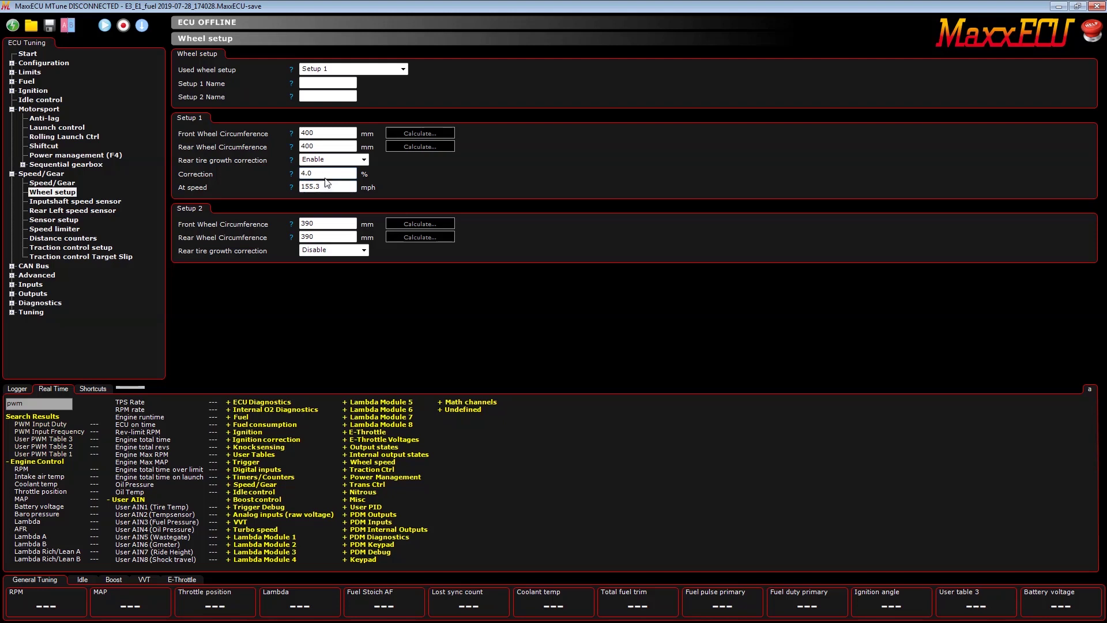
click(331, 185)
key(shift+Tab)
- Collapse Speed/Gear and Motorsport, then expand Advanced down to the Math channels group
click(12, 173)
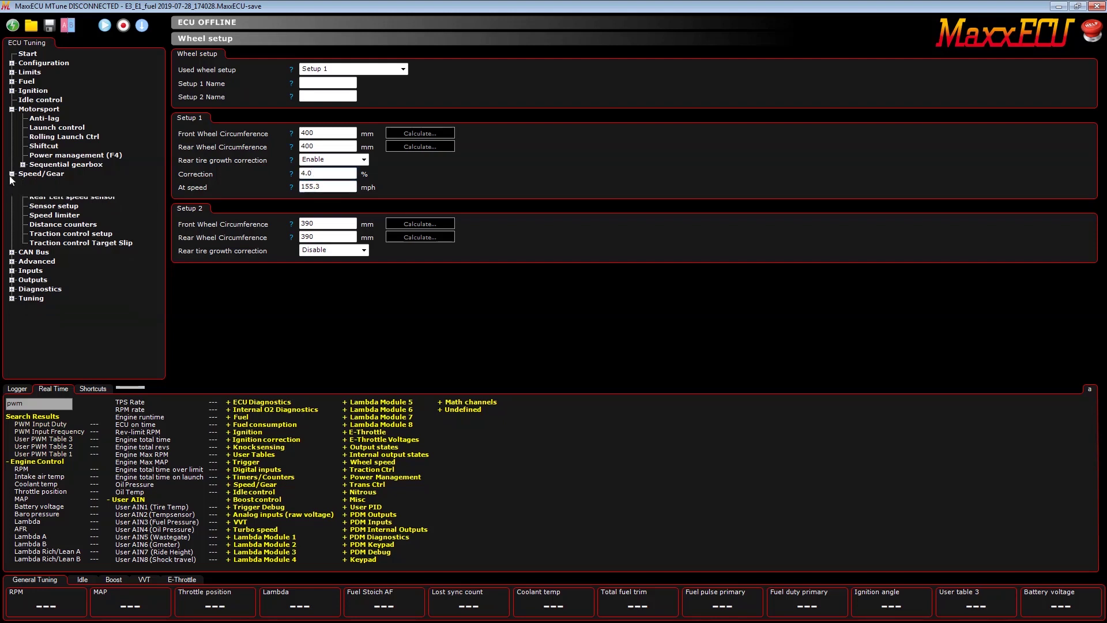
click(12, 109)
click(11, 137)
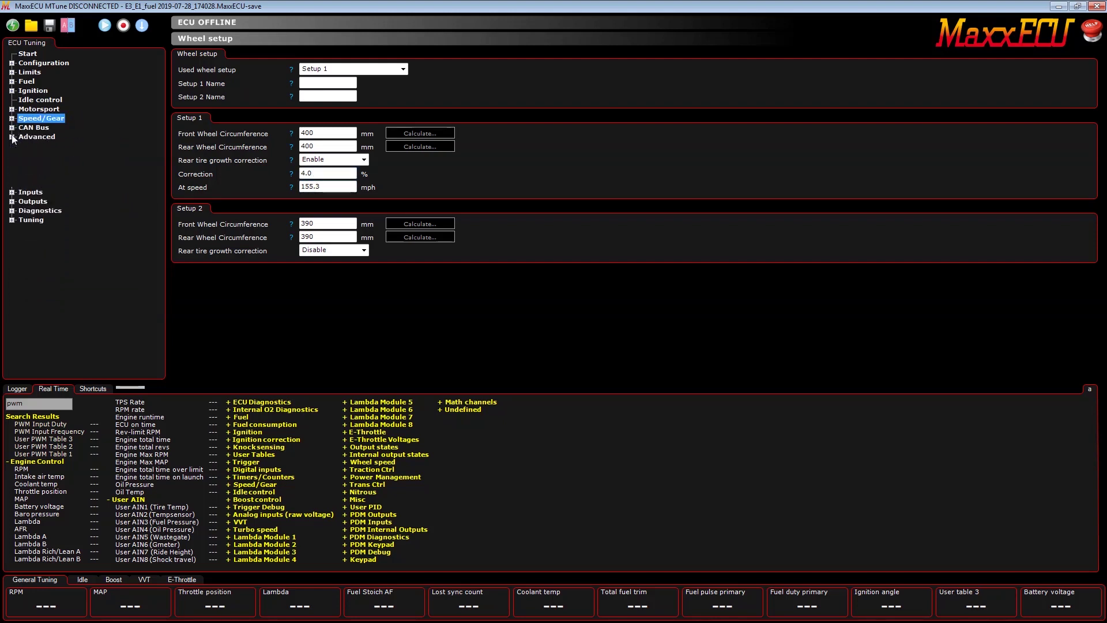
click(41, 202)
- Open Math channel 1 and check its Charge temp name, Deg f unit and A+B formula
click(77, 211)
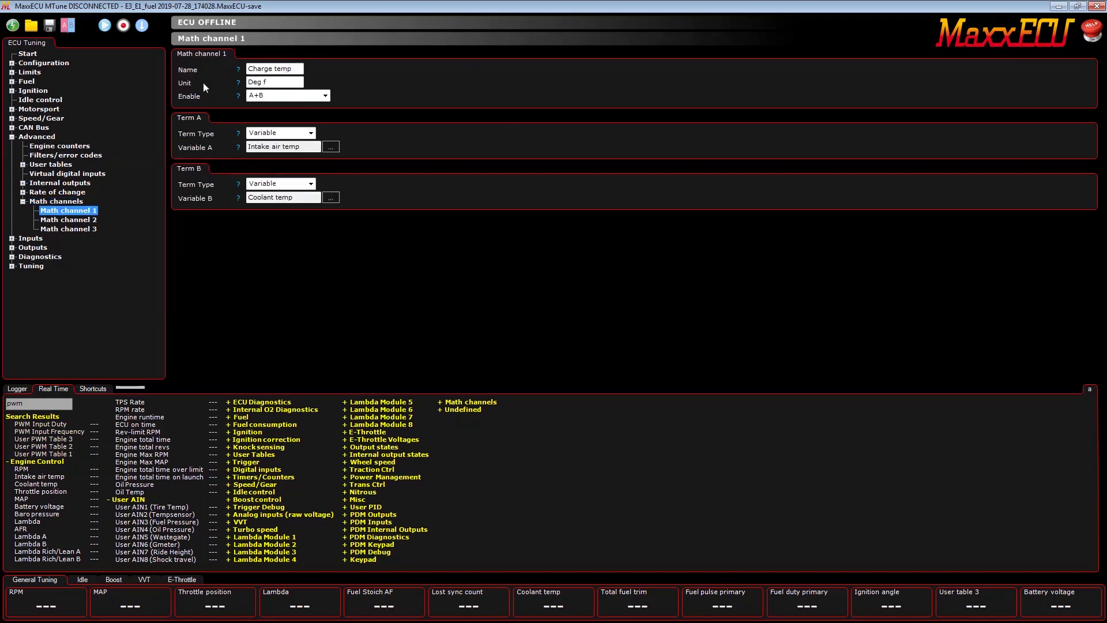
click(288, 69)
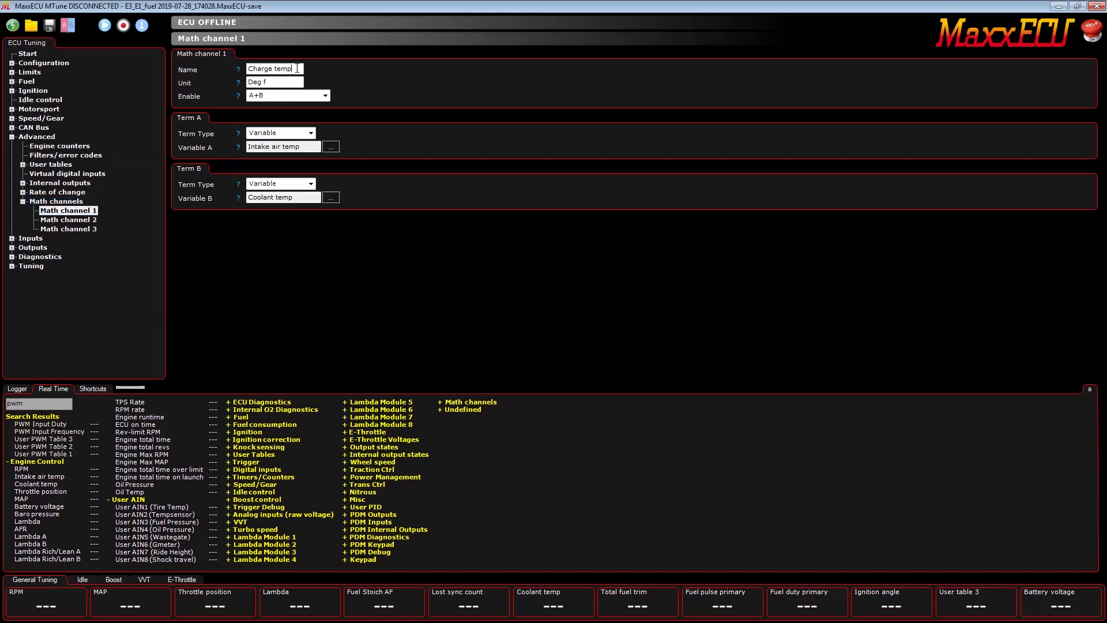
click(285, 84)
click(293, 95)
click(293, 94)
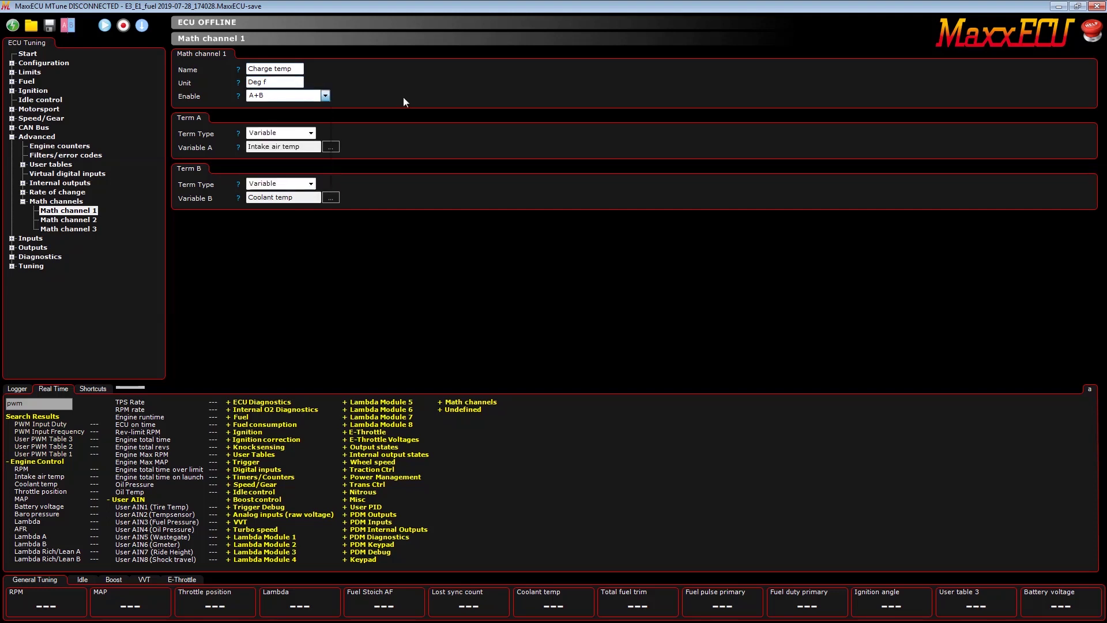
click(321, 95)
click(349, 122)
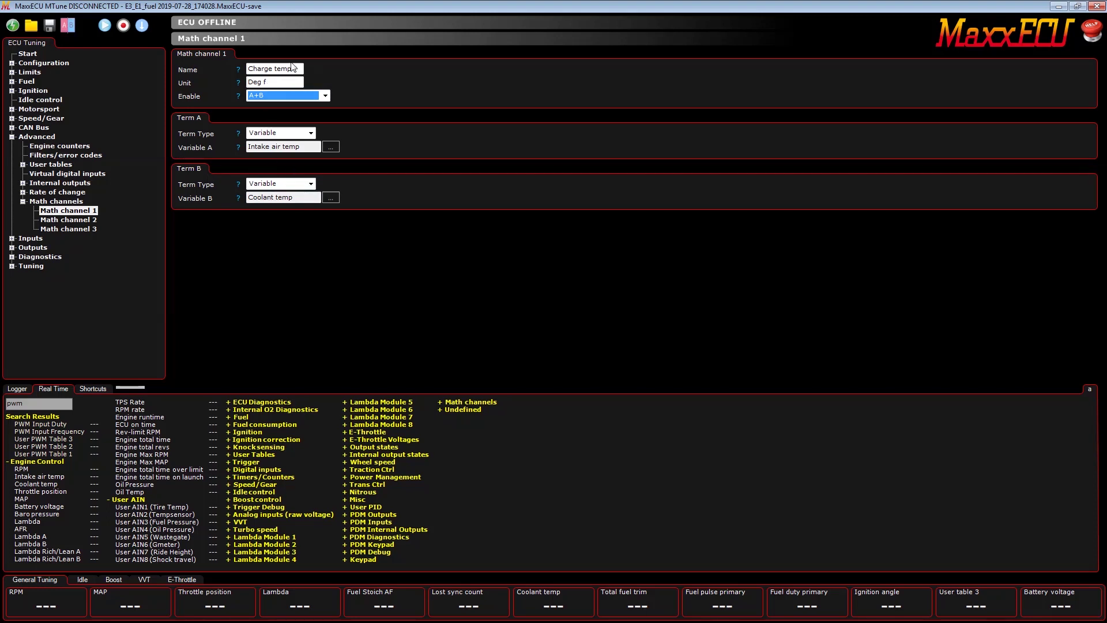
- Make Term A a Constant with value 1.1
click(271, 133)
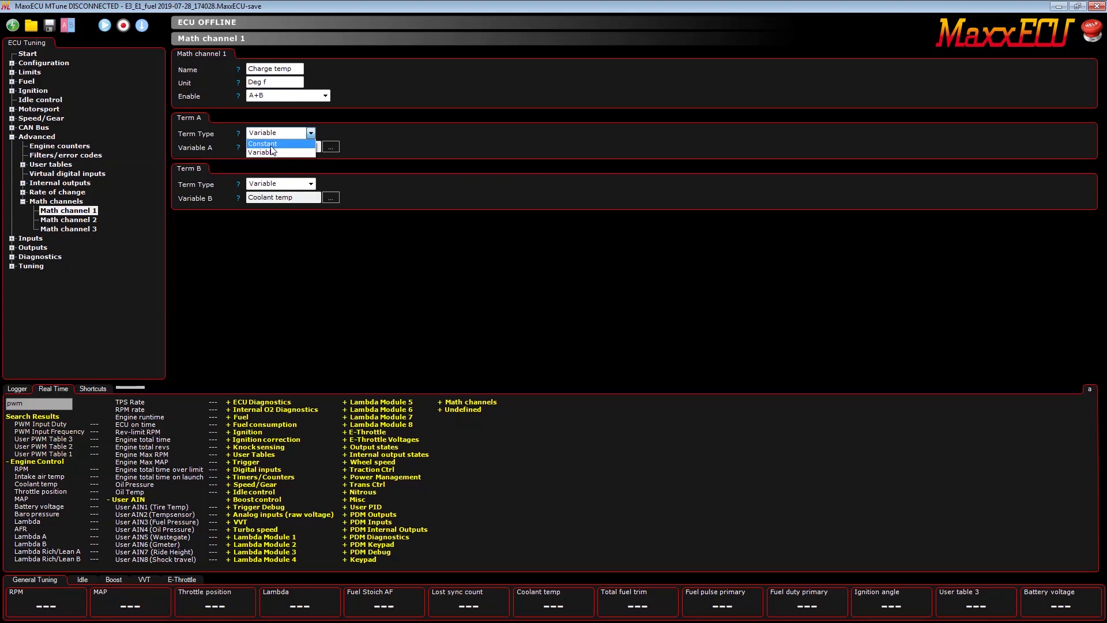
click(272, 144)
click(271, 147)
text(12)
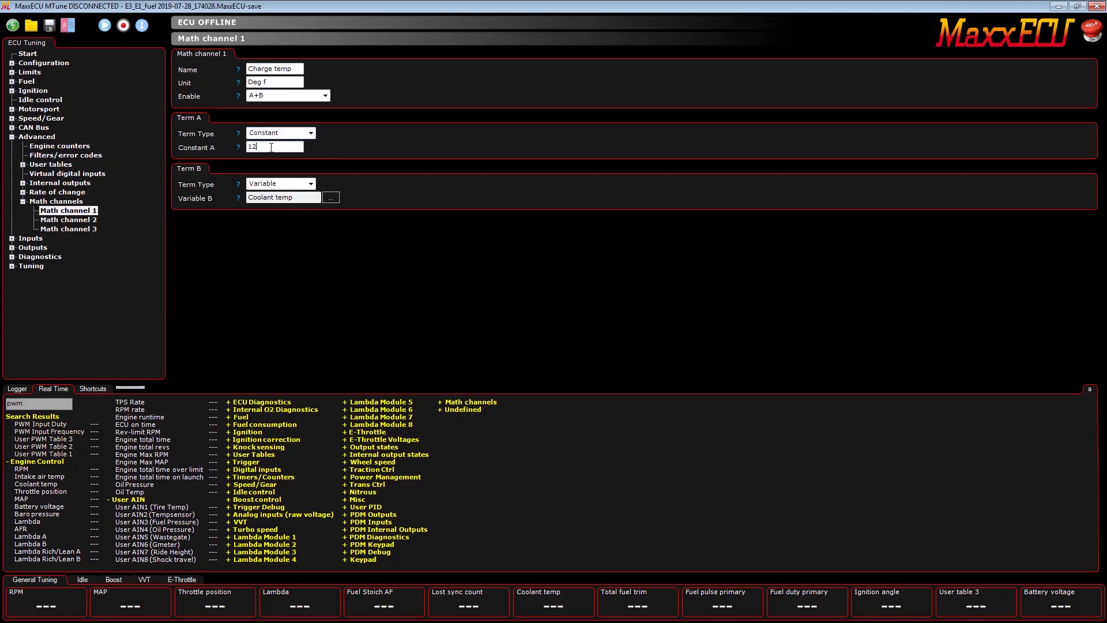
key(BackSpace)
text(.1)
key(Return)
- Change the main fuel table's MAP axis source to the Charge temp channel, declining the rescale
click(12, 266)
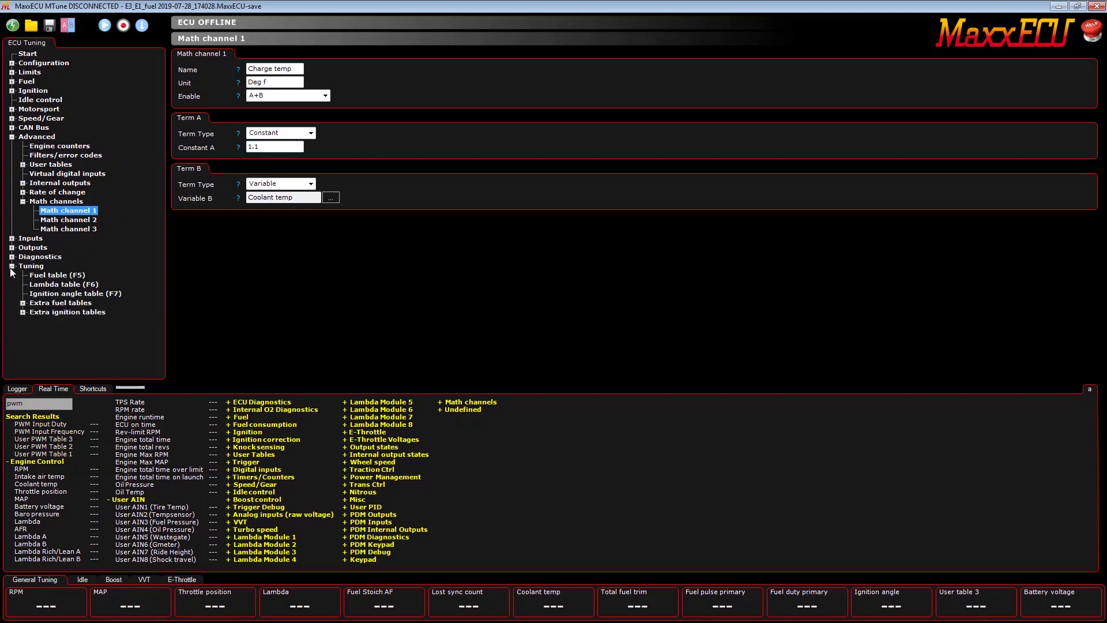
click(57, 275)
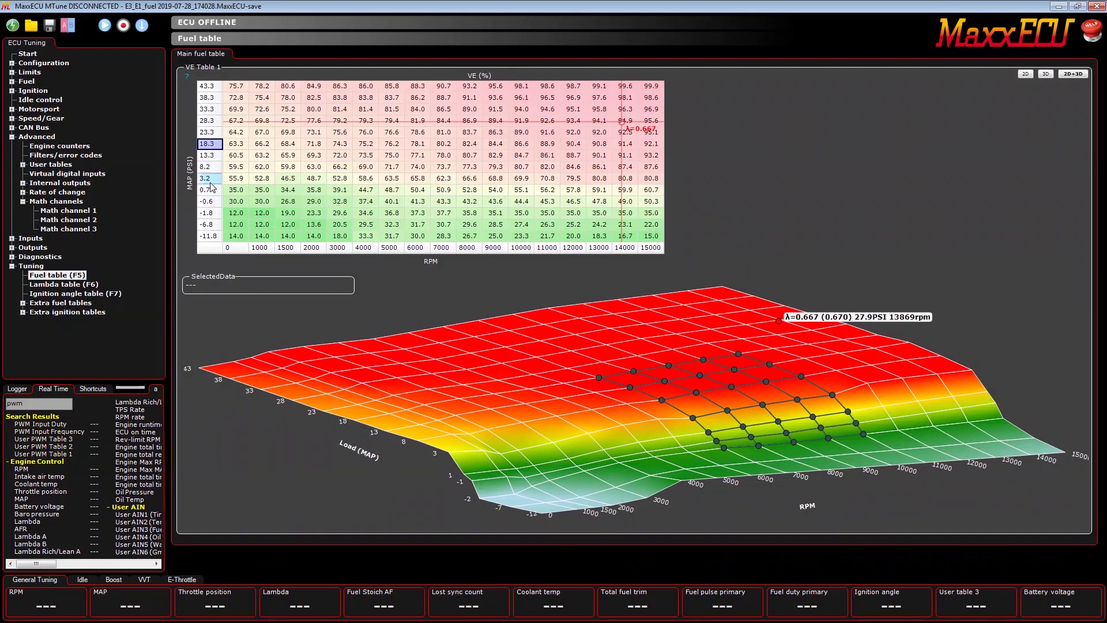
right_click(209, 143)
click(246, 224)
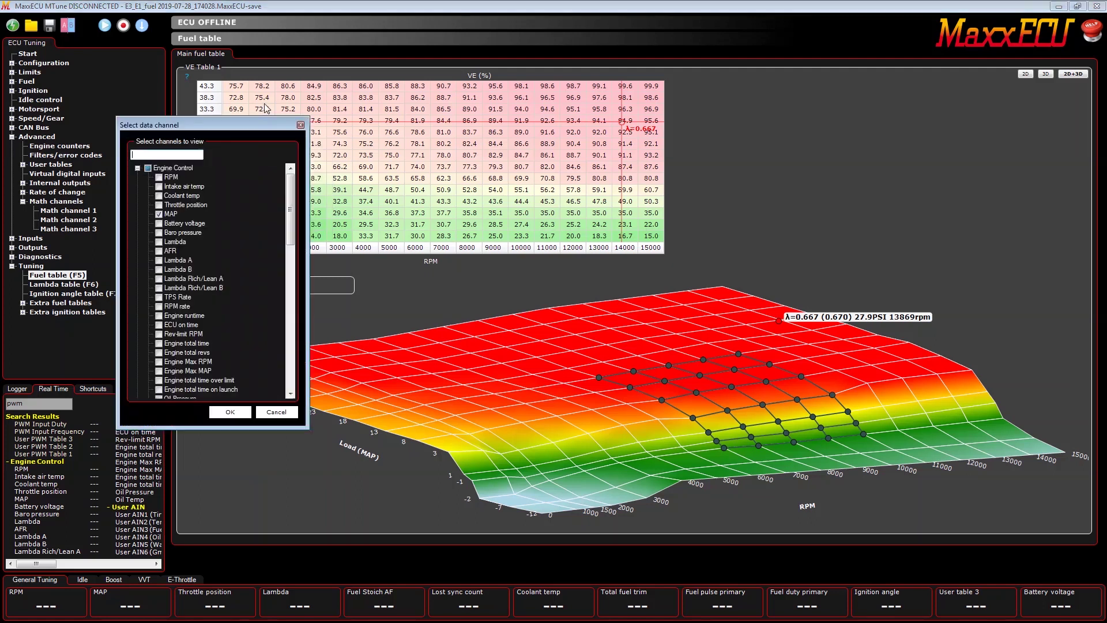
text(c)
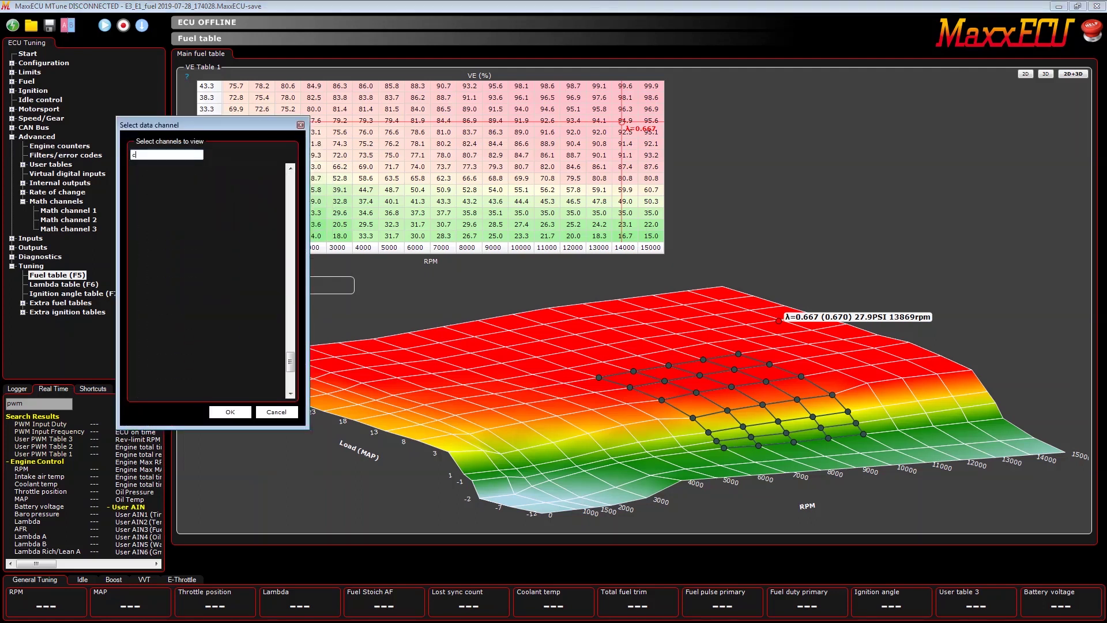
text(harge)
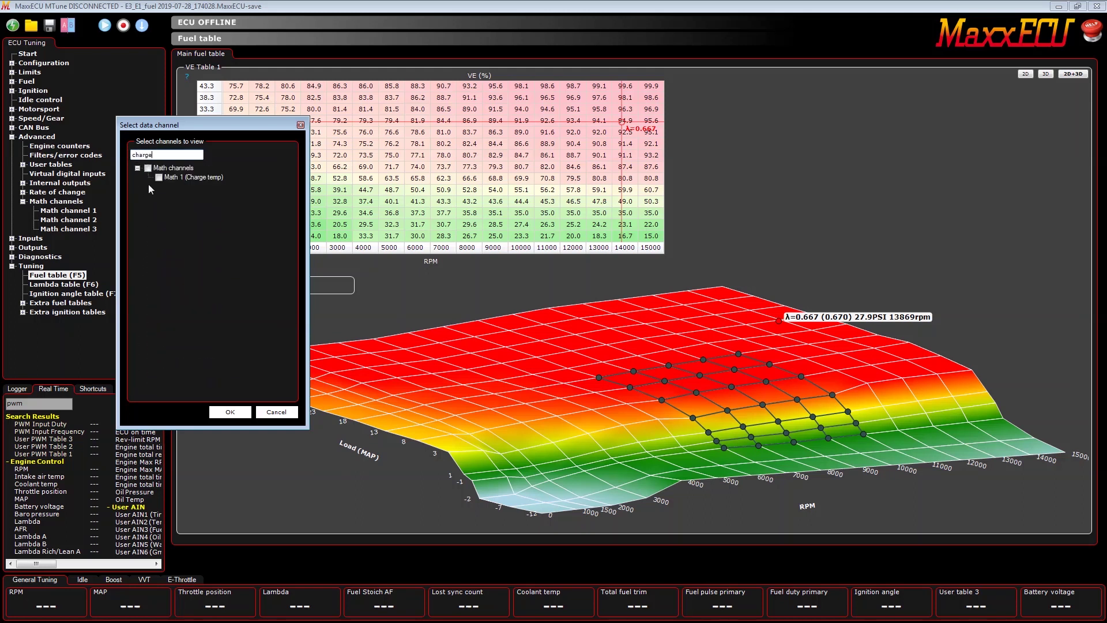
click(238, 411)
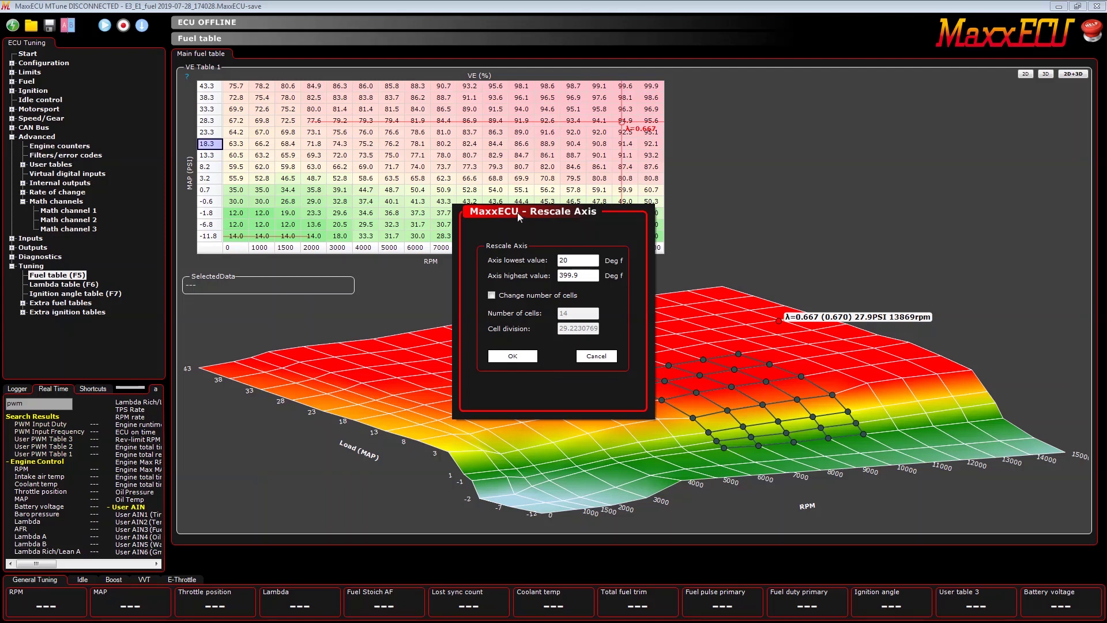
click(597, 356)
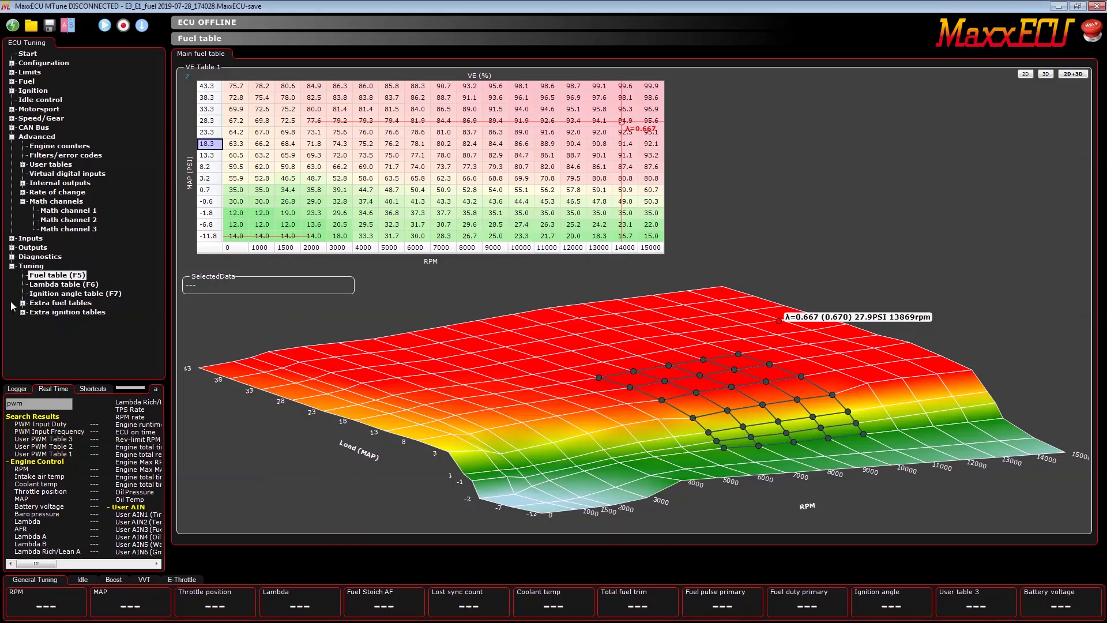
click(11, 266)
click(11, 239)
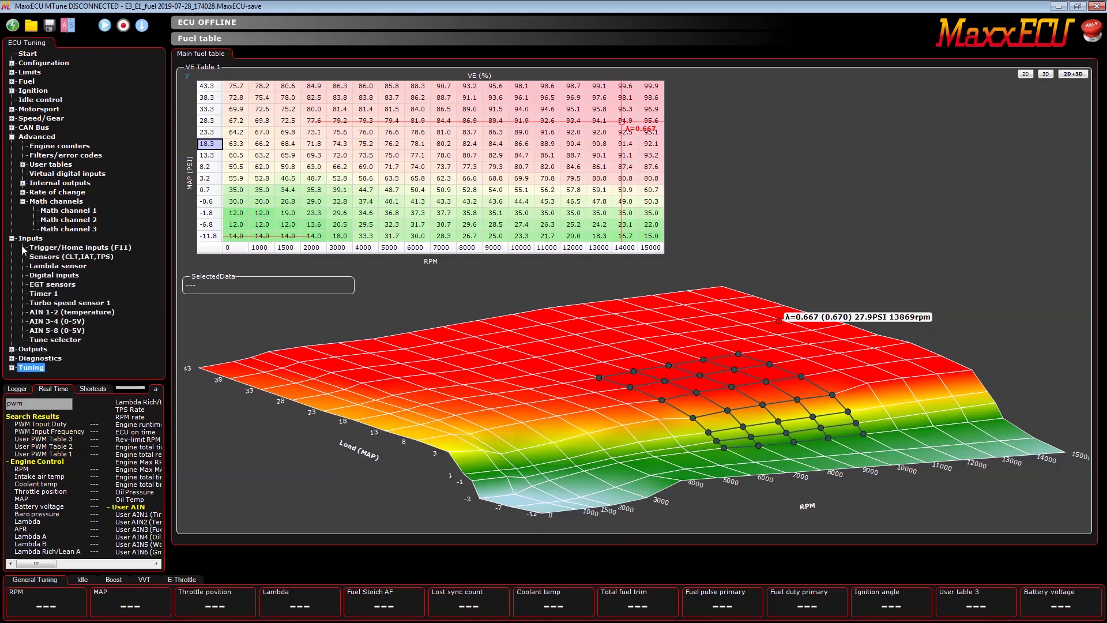
- Browse the trigger system and home signal patterns, keeping Missingtooth and On Cam
click(68, 249)
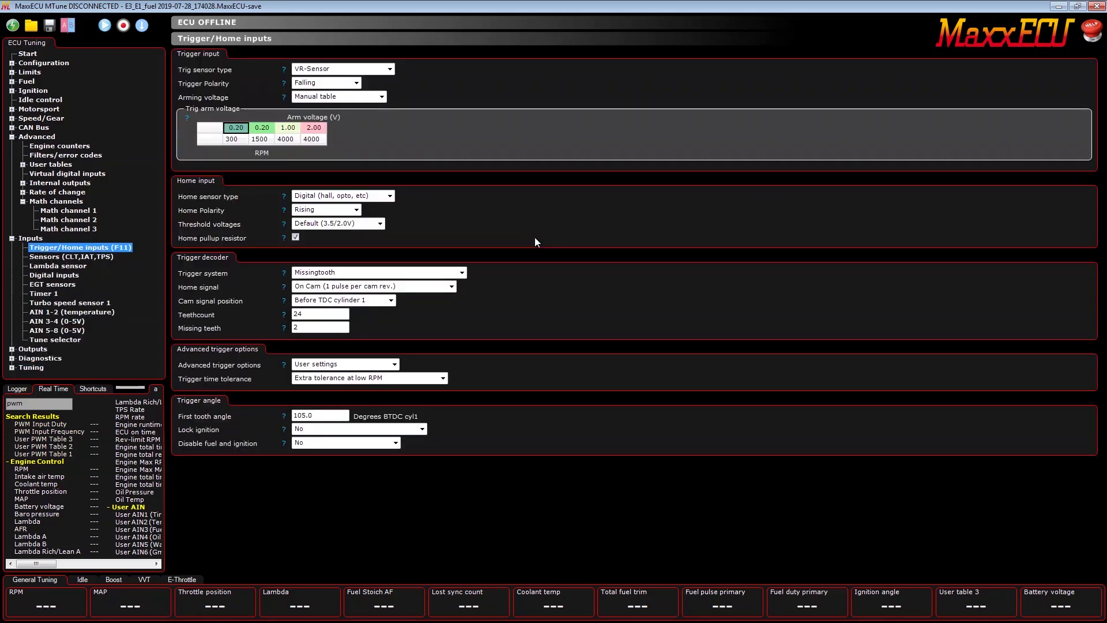
click(463, 273)
drag(462, 311, 463, 356)
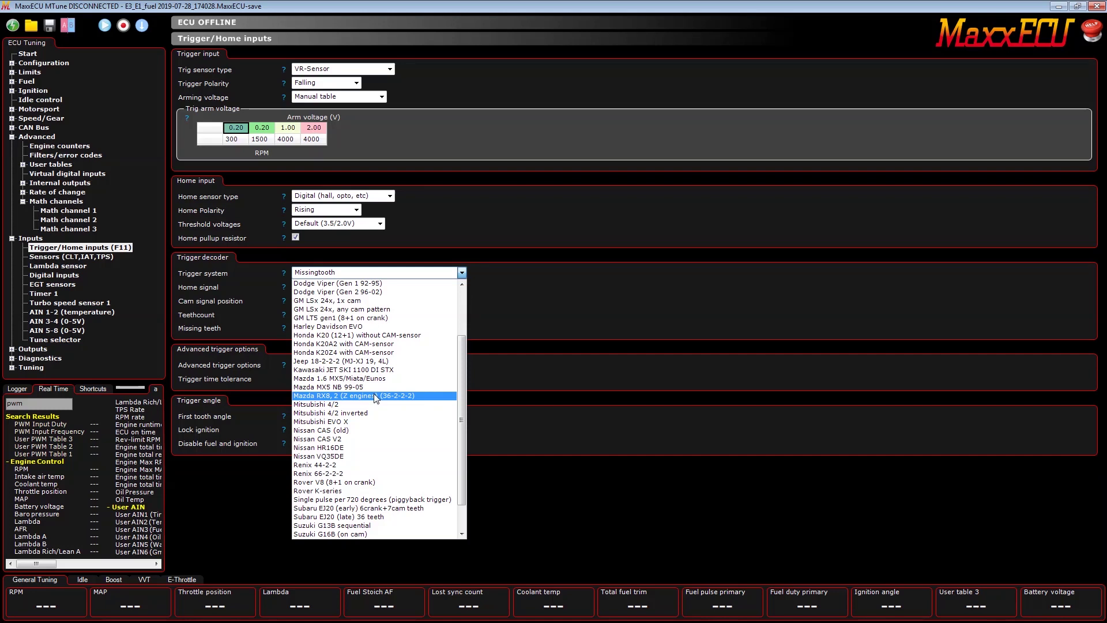
click(552, 303)
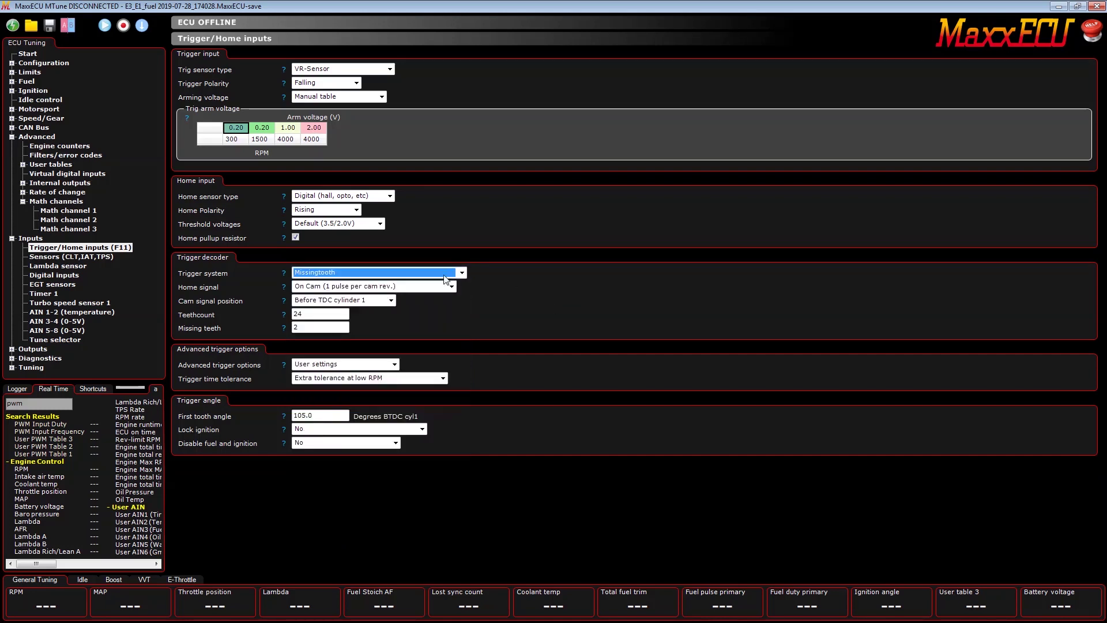
click(452, 287)
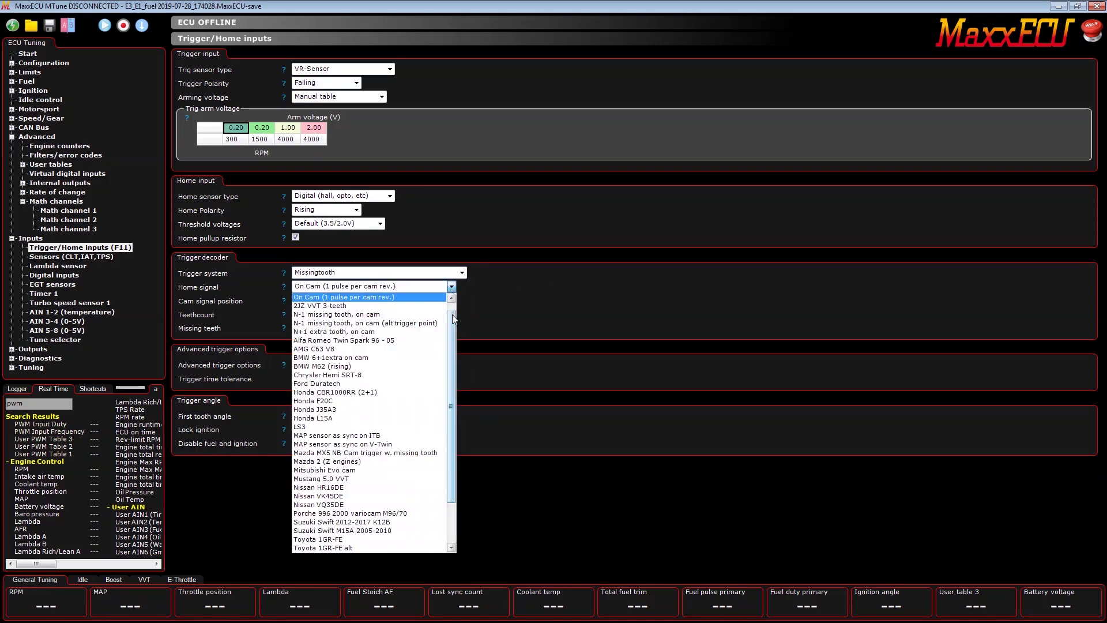
drag(454, 333, 453, 345)
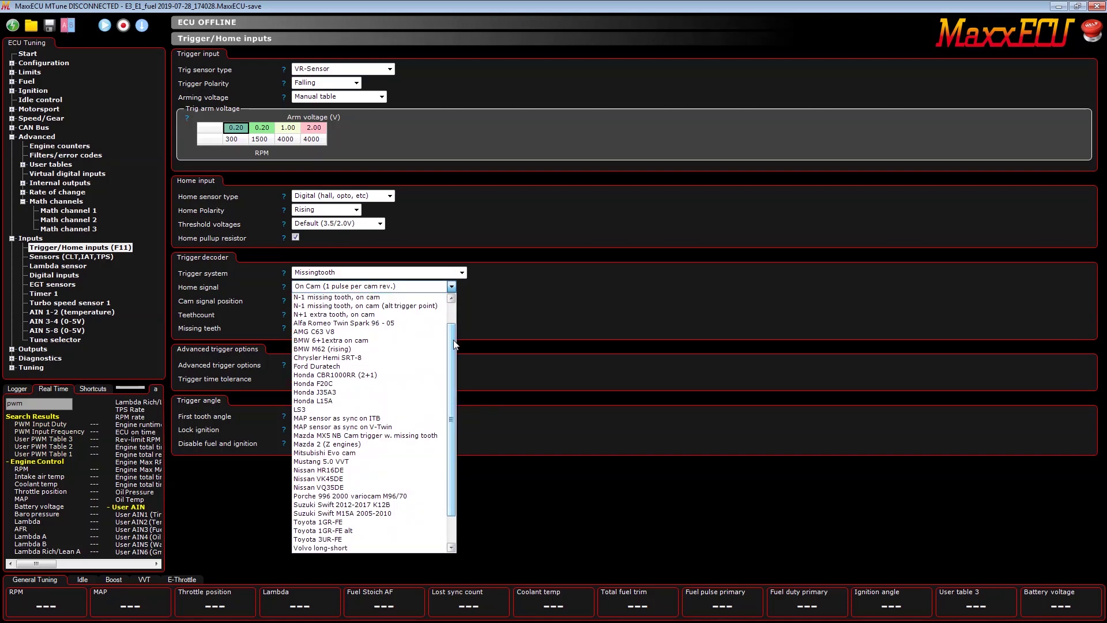